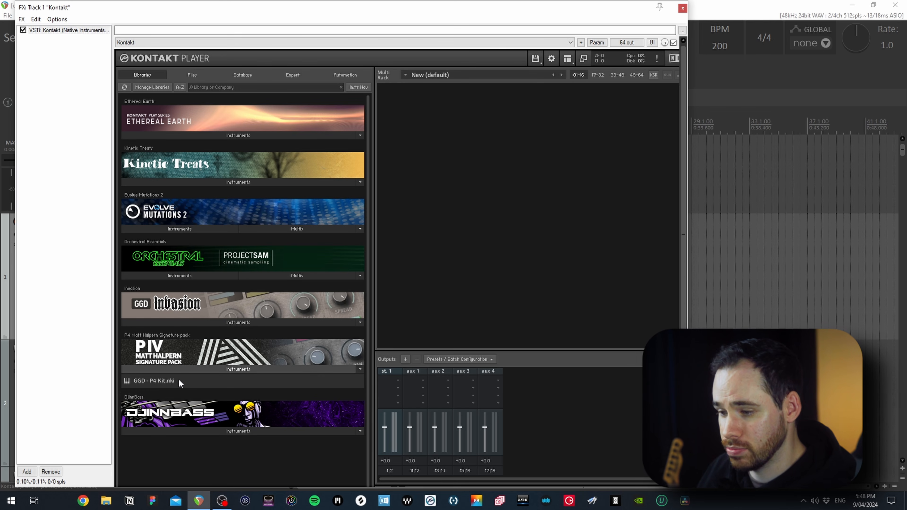
Load the GGD - P4 Kit instrument and audition its snare and toms
double_click(164, 380)
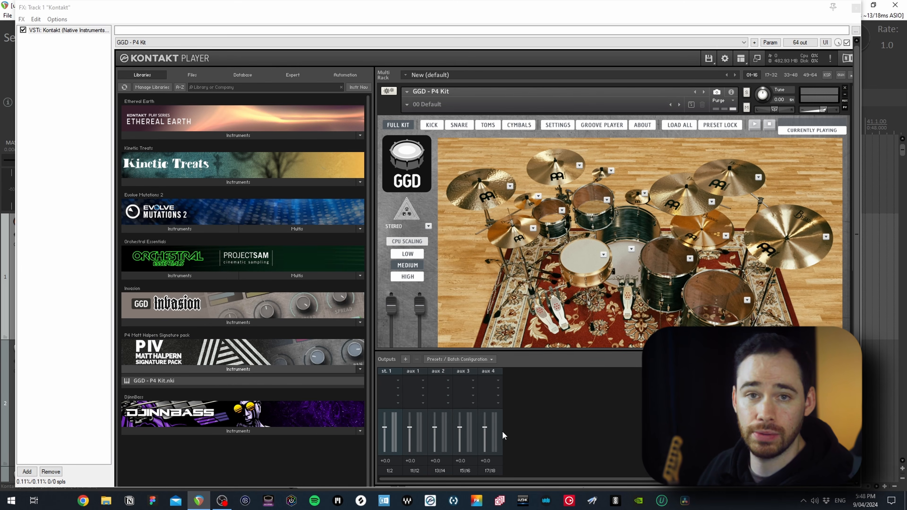
click(581, 260)
click(603, 192)
click(654, 272)
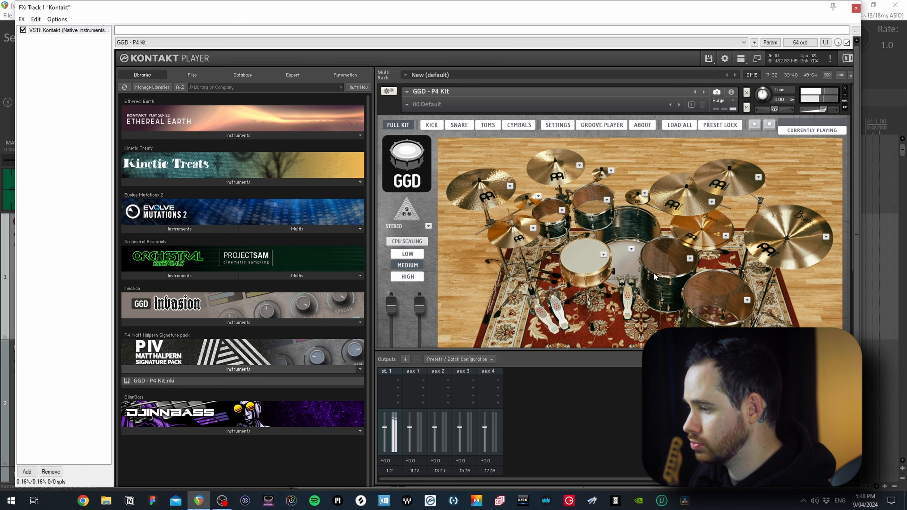
click(665, 261)
click(723, 291)
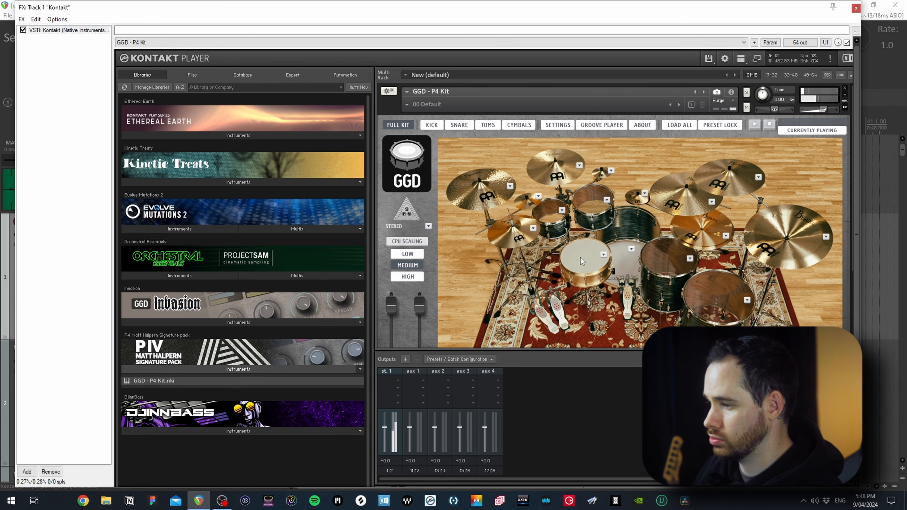
click(593, 210)
click(593, 210)
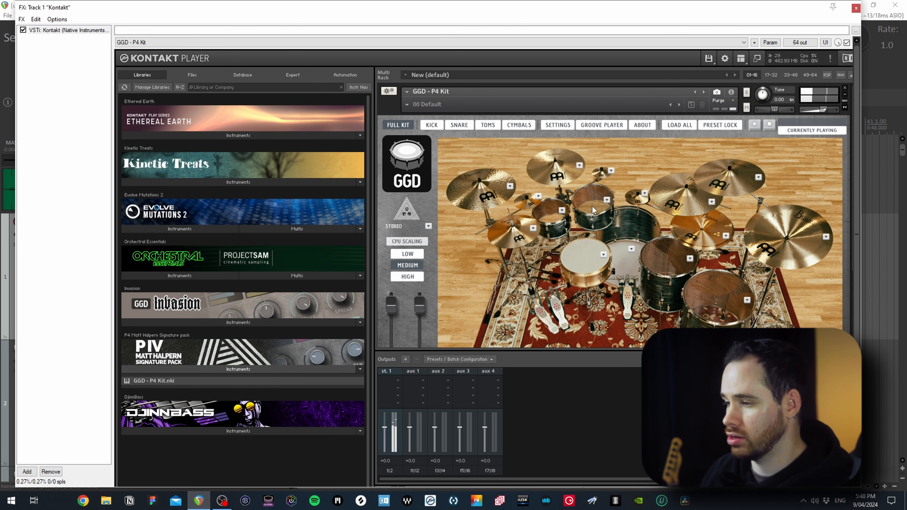
click(685, 269)
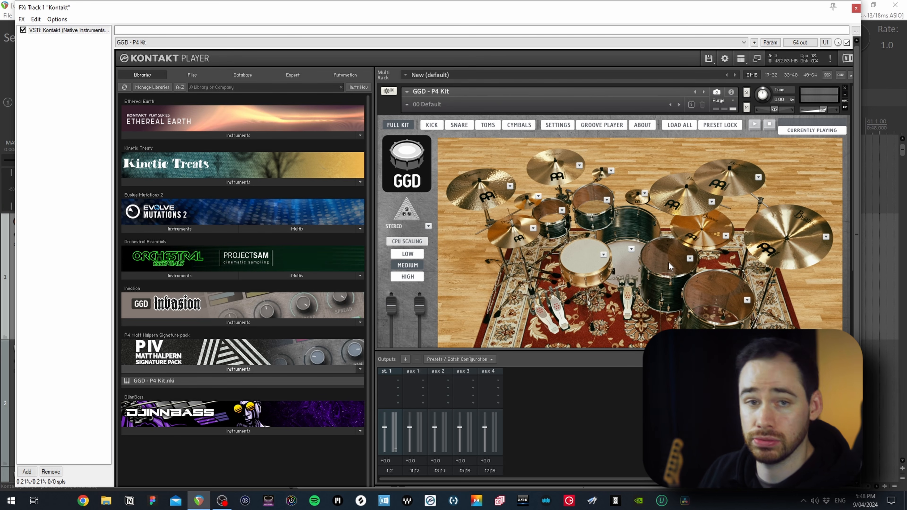
Add a batch of two-channel outputs in the output mixer and close the plugin window
scroll(669, 263, down, 1)
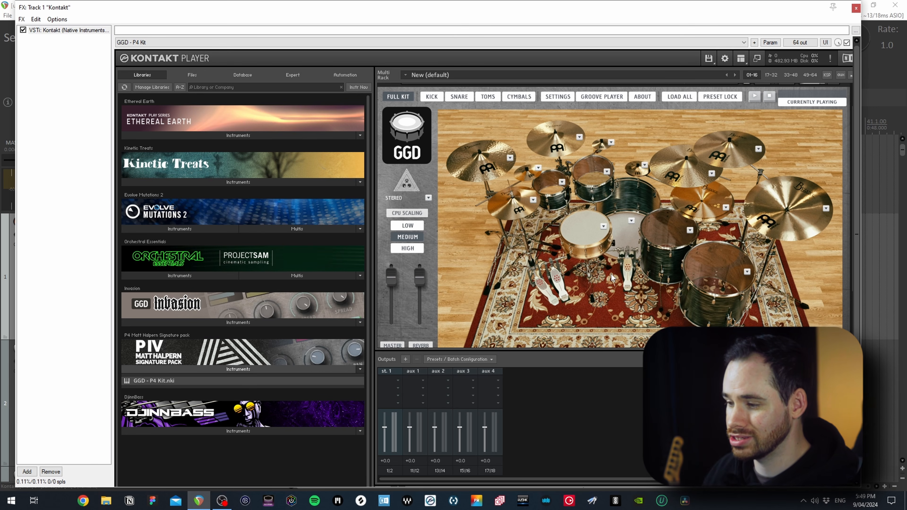
click(402, 361)
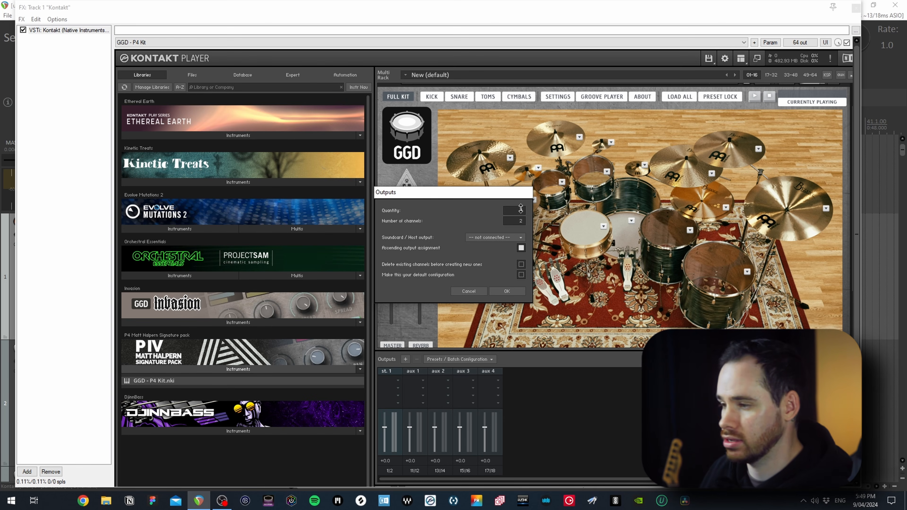
drag(521, 208, 536, 182)
click(508, 288)
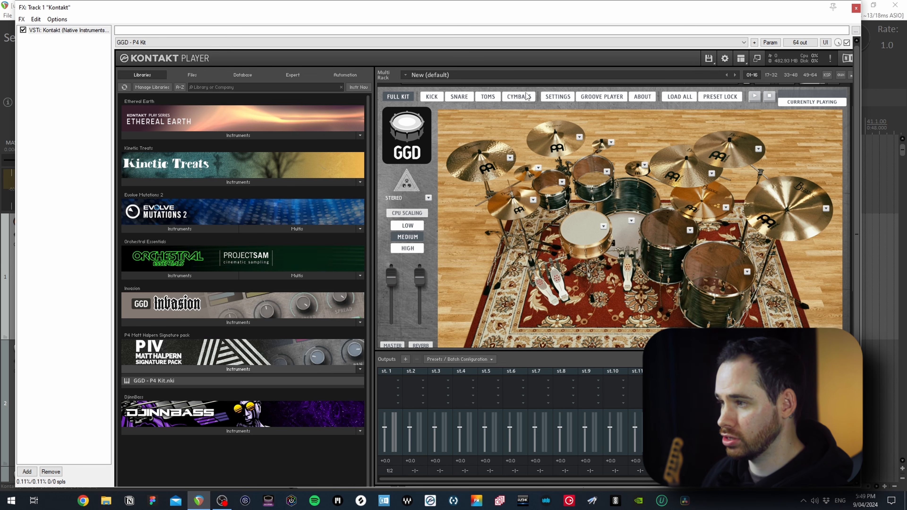
click(856, 8)
scroll(113, 339, down, 5)
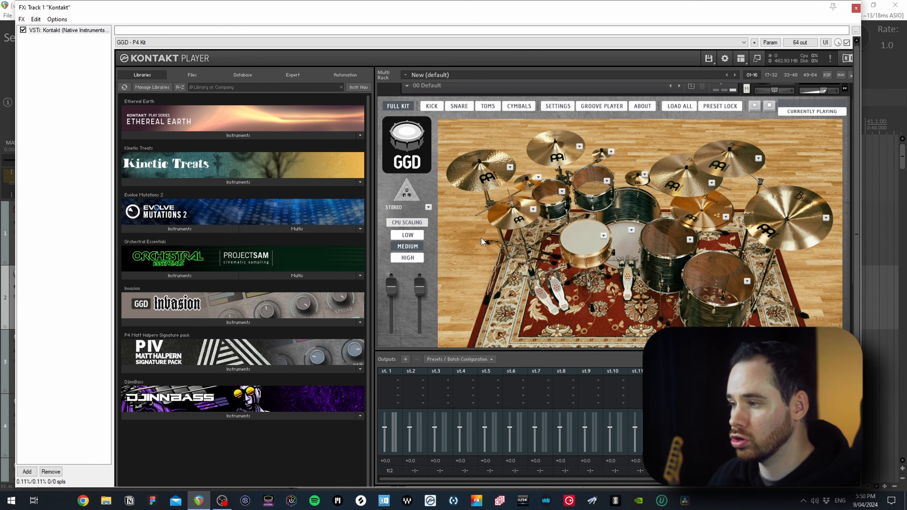
Check the kit's kick and snare mic channels and name the first three outputs Kick, Snare T and Snare B
click(432, 106)
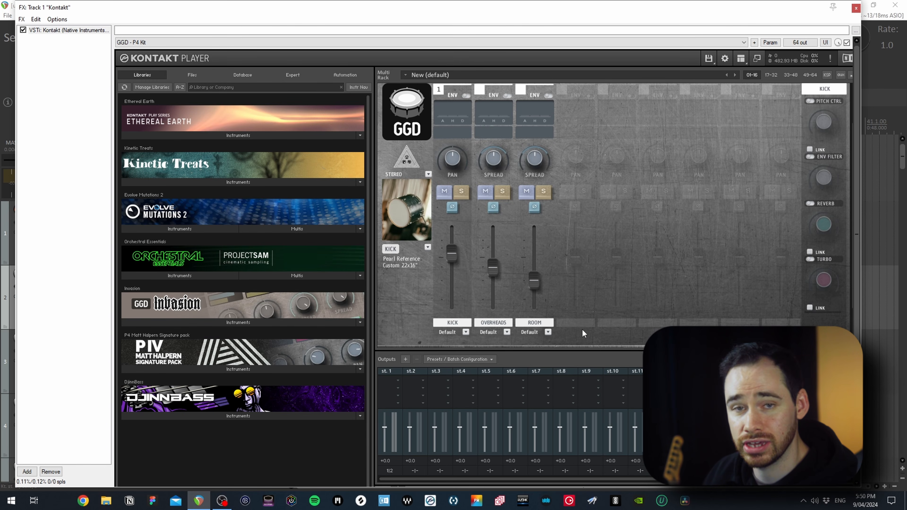
scroll(583, 328, up, 2)
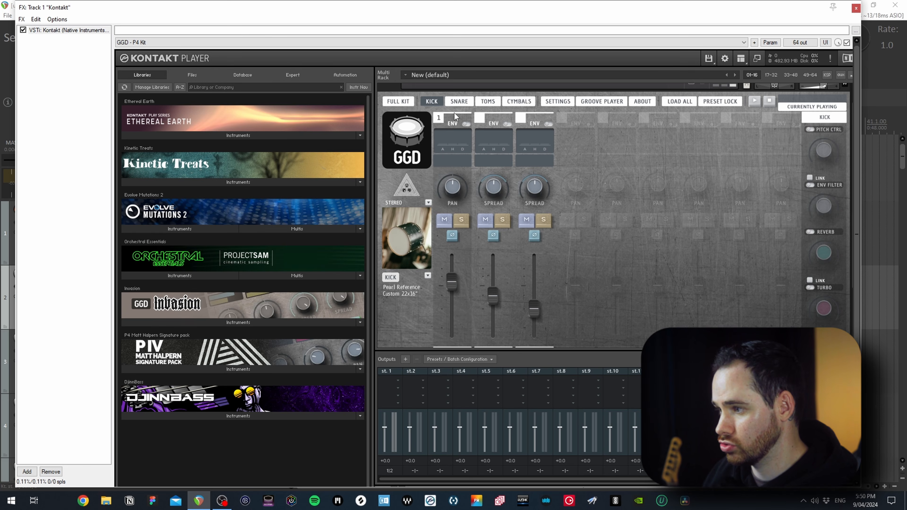
click(459, 101)
scroll(459, 107, down, 2)
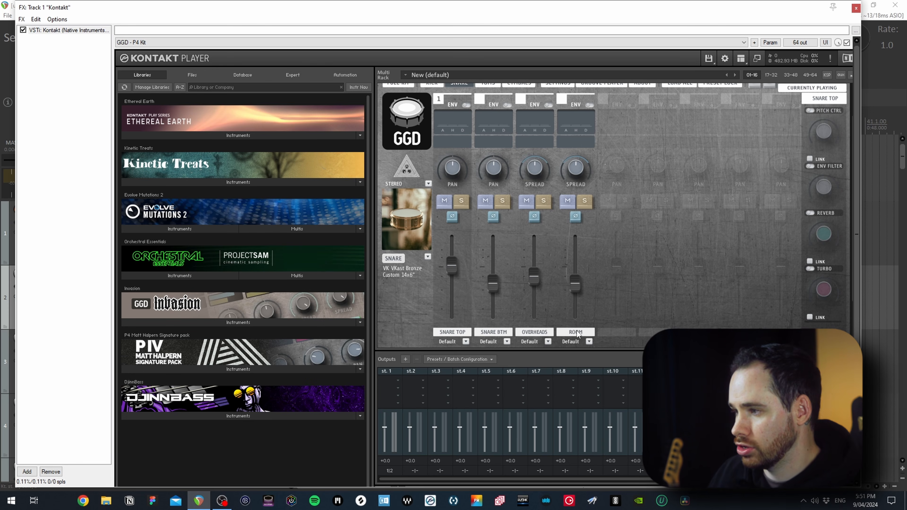
scroll(540, 280, up, 2)
scroll(539, 279, down, 1)
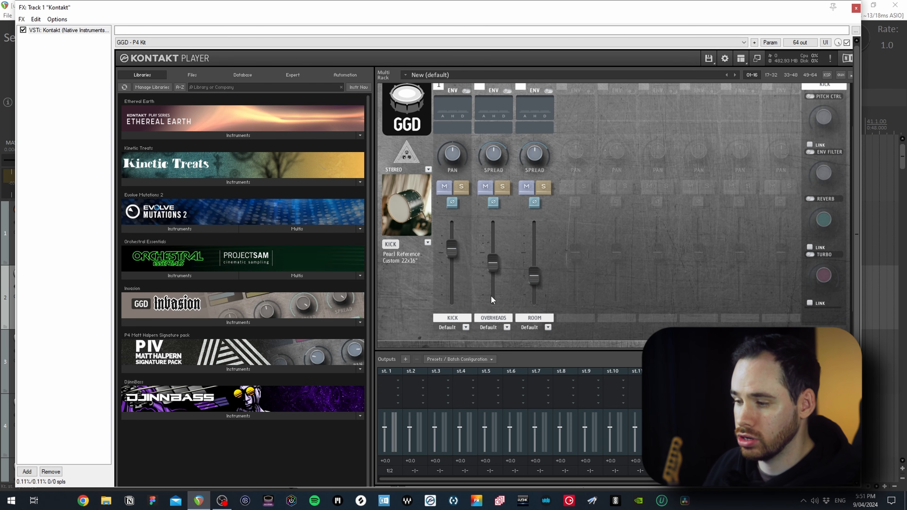
drag(398, 372, 357, 368)
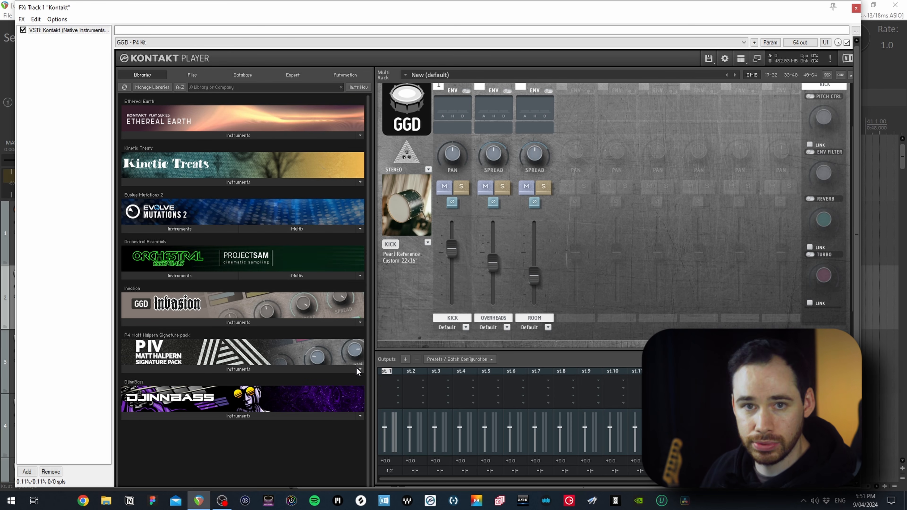
text(Kick)
key(Return)
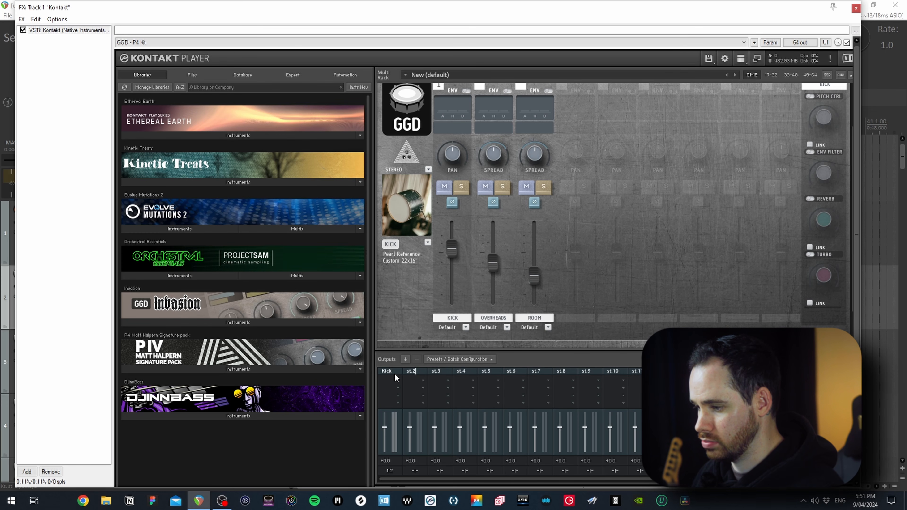
text(Snare T)
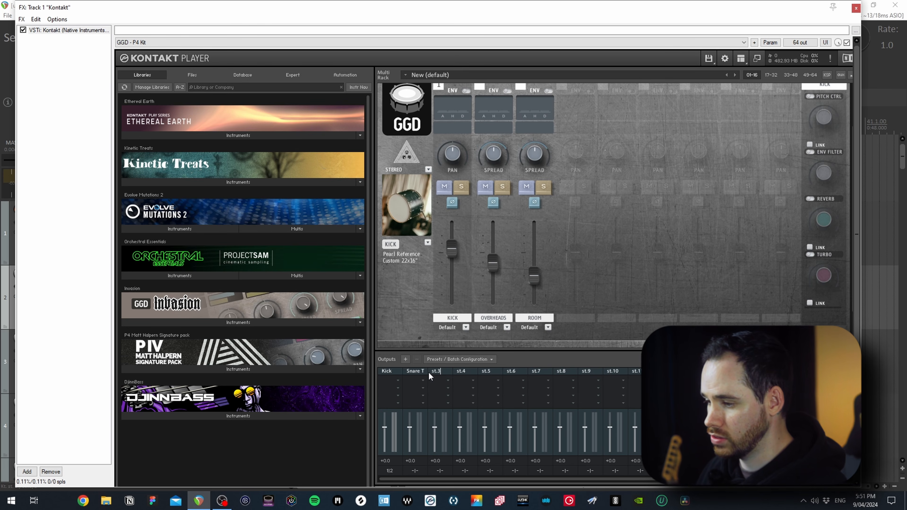
text(Snare B)
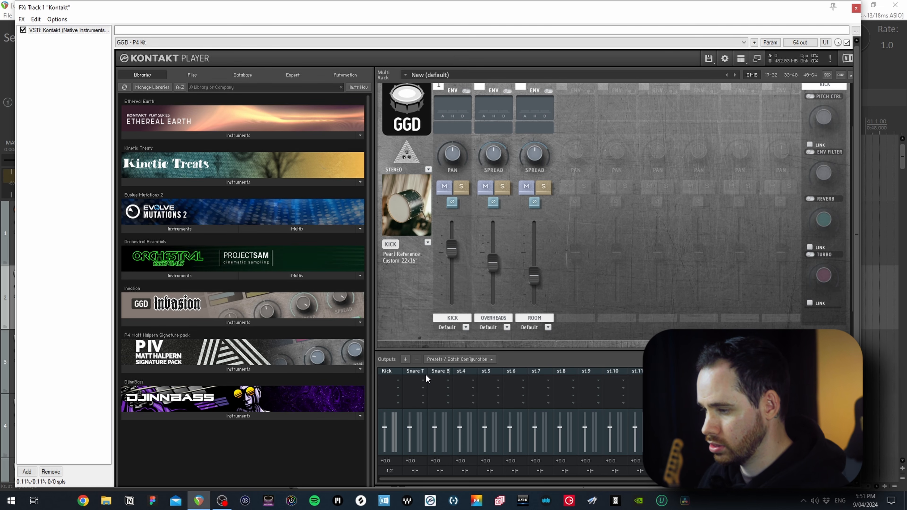
Name the next four outputs R1, R2, F1 and F2 to match the kit's rack and floor tom channels
scroll(573, 208, up, 2)
click(494, 106)
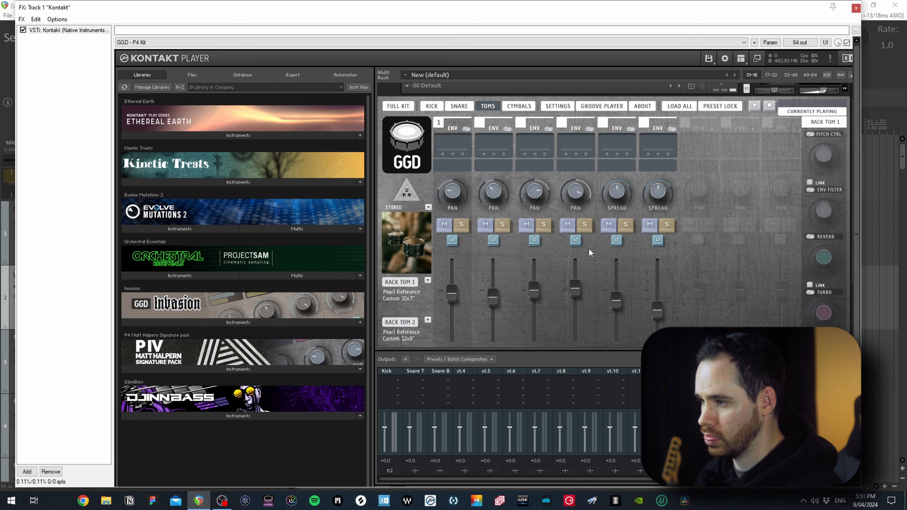
scroll(589, 250, down, 1)
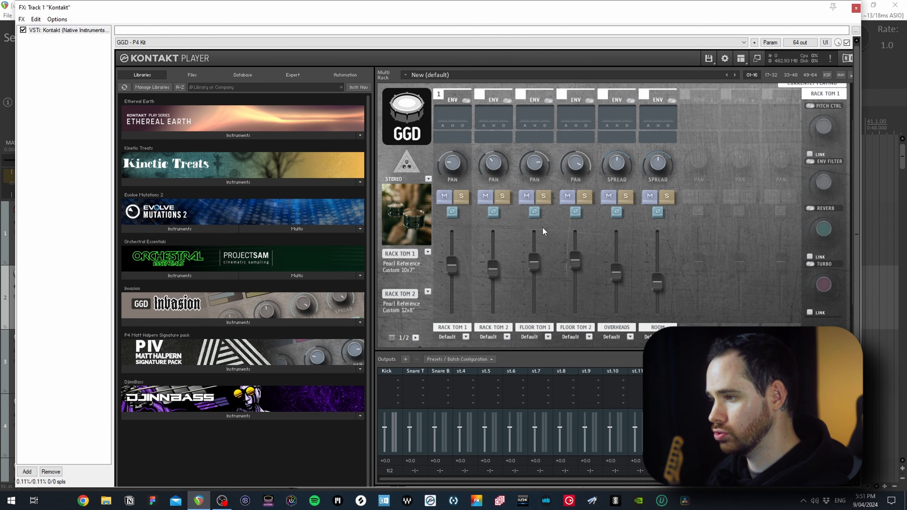
scroll(472, 143, up, 1)
click(398, 103)
scroll(398, 111, down, 1)
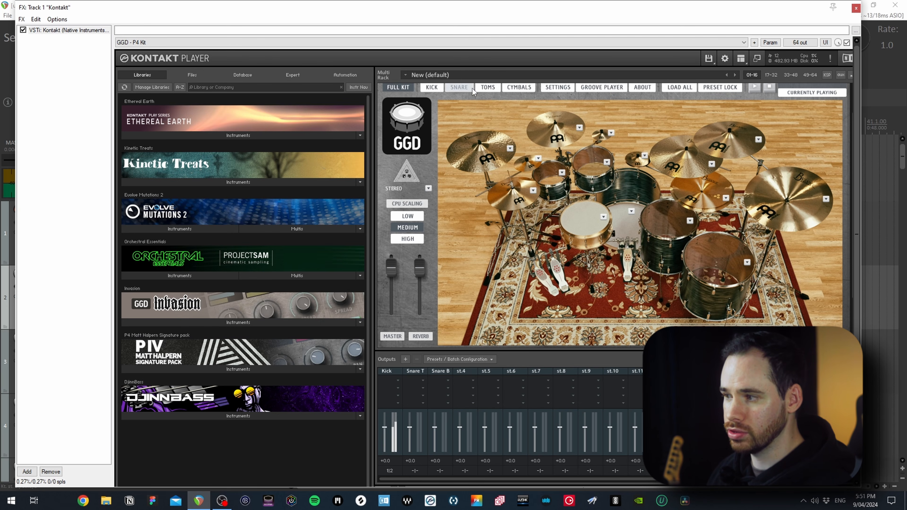
click(487, 89)
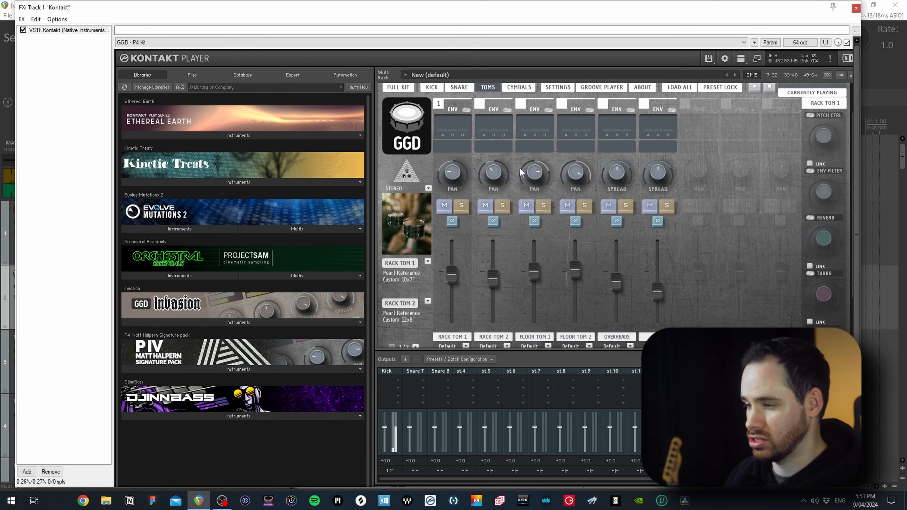
scroll(507, 250, down, 3)
text(1)
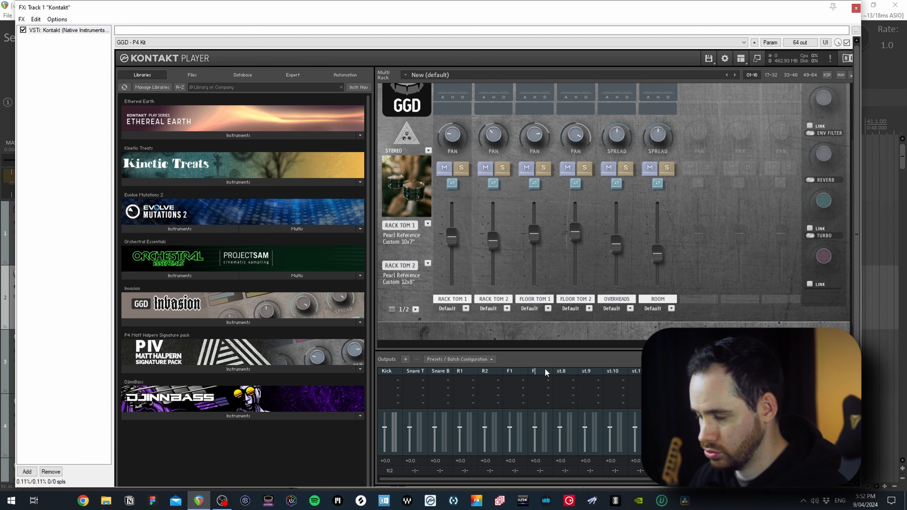
text(2)
key(Return)
Name the outputs after F2 Hats, Ride and China to match the kit's cymbal channels
scroll(635, 224, up, 3)
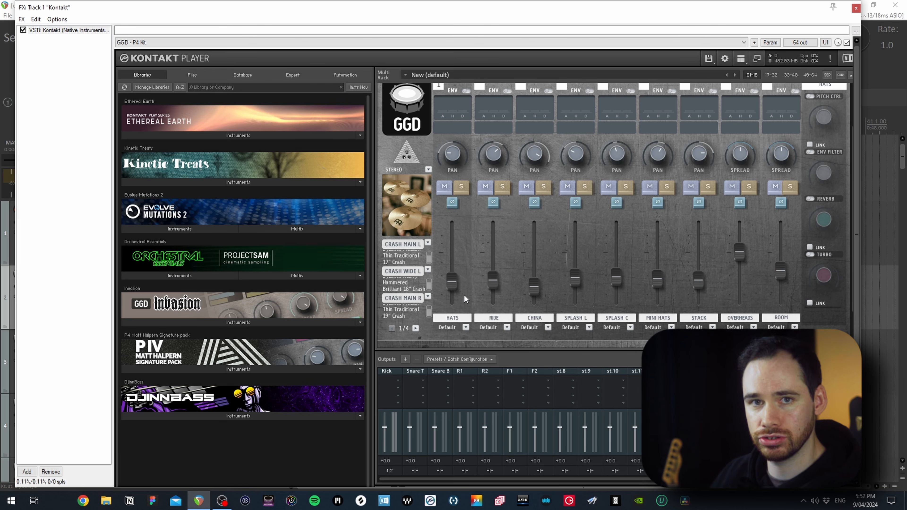
scroll(463, 294, up, 1)
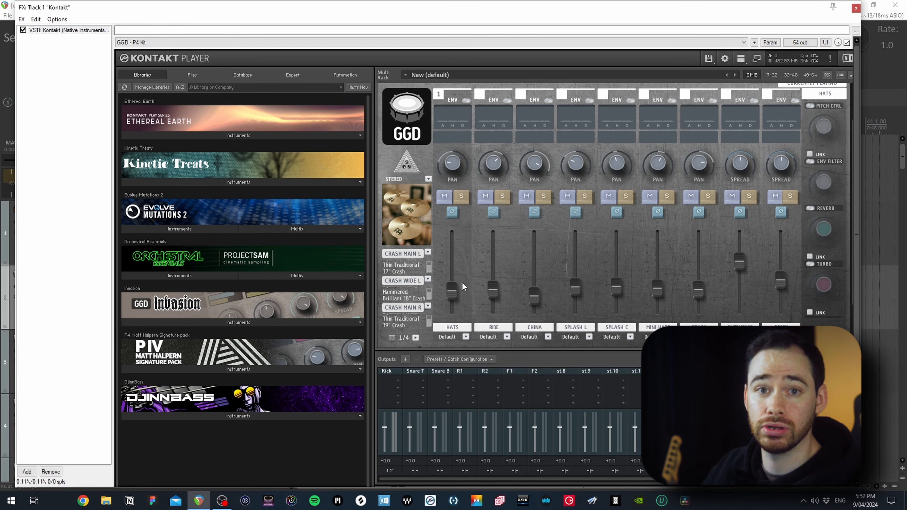
scroll(462, 282, down, 1)
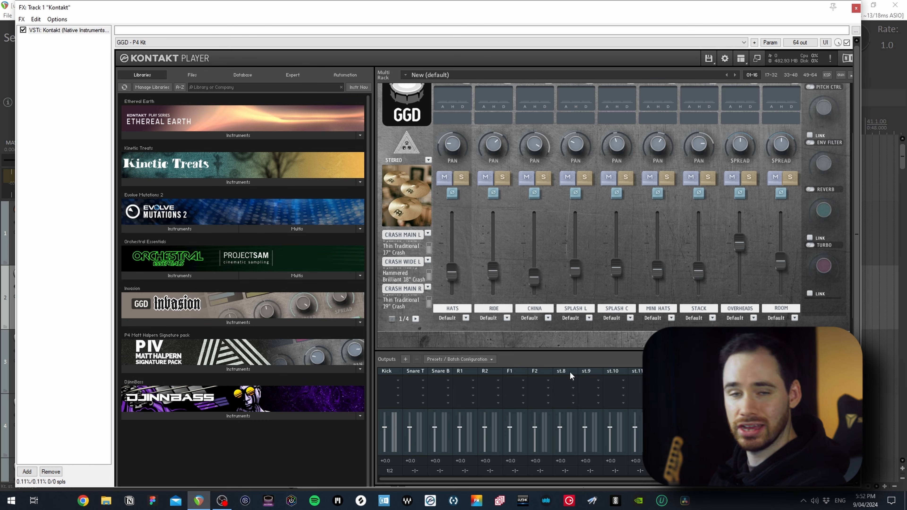
double_click(563, 371)
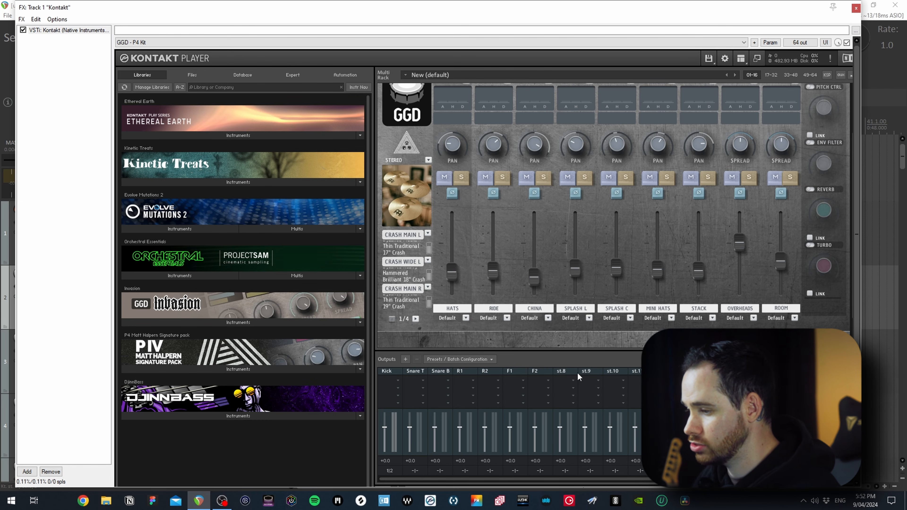
double_click(613, 371)
text(China)
Name the outputs after China Splash L, Splash C, Mini Hats, Stack, OH and Room
double_click(639, 372)
text(Spla)
click(671, 375)
text(Splash C)
double_click(696, 371)
text(Mini Hats)
double_click(718, 371)
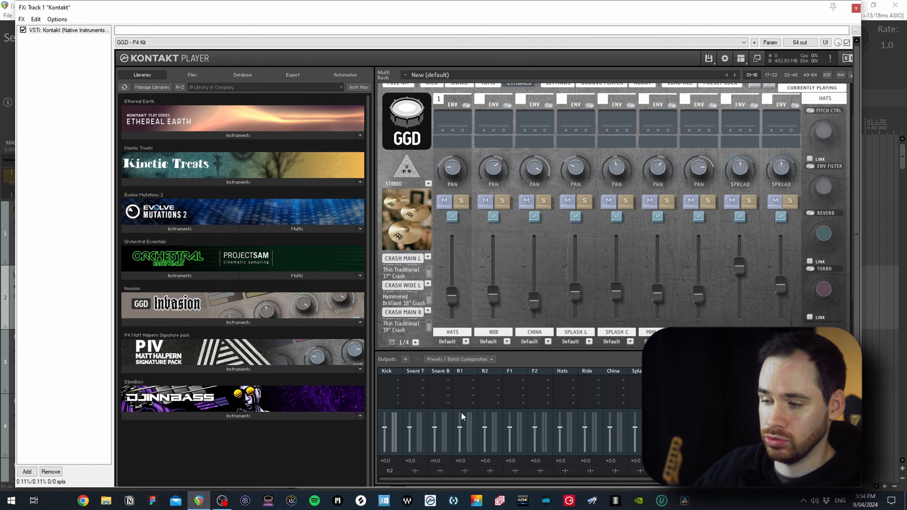
Route both channels of the Snare T output to Kt. aux 1 [1] and [2] and acknowledge the restart notice
click(415, 371)
click(427, 219)
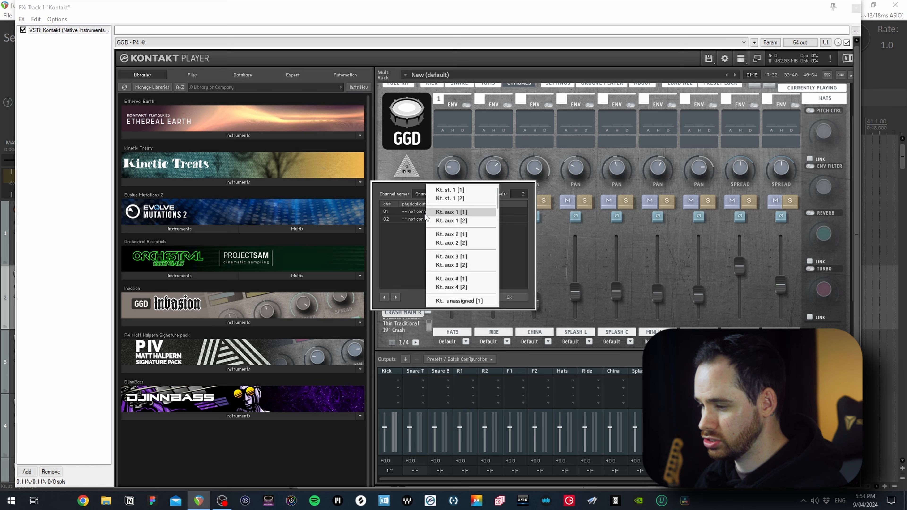
click(446, 214)
click(510, 299)
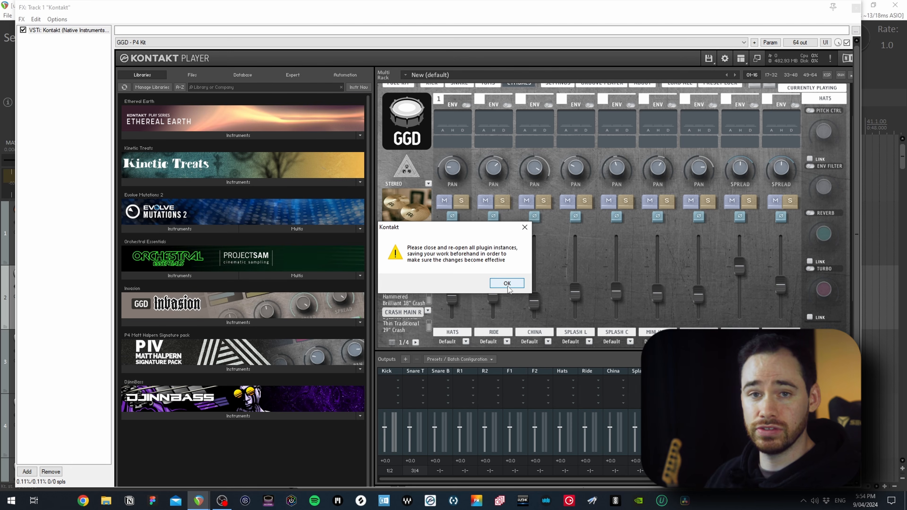
click(507, 283)
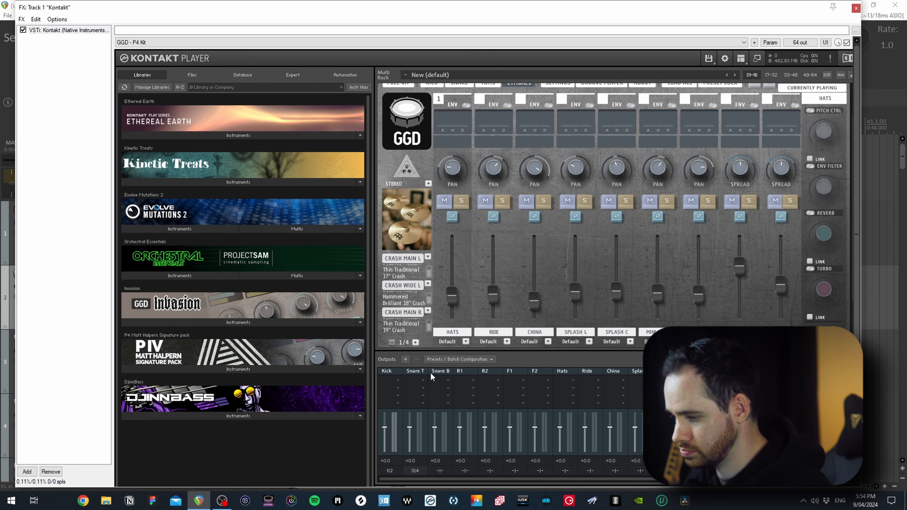
Route both channels of the Snare B output to Kt. aux 2 [1] and [2]
click(440, 471)
click(459, 215)
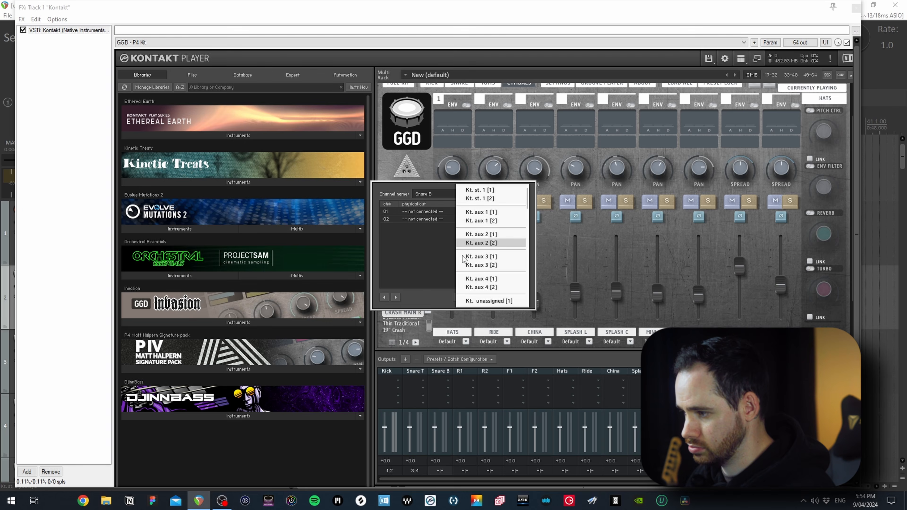
click(492, 235)
click(492, 239)
click(490, 243)
click(509, 297)
Route both channels of the R1 output to Kt. aux 3 [1] and [2]
click(472, 471)
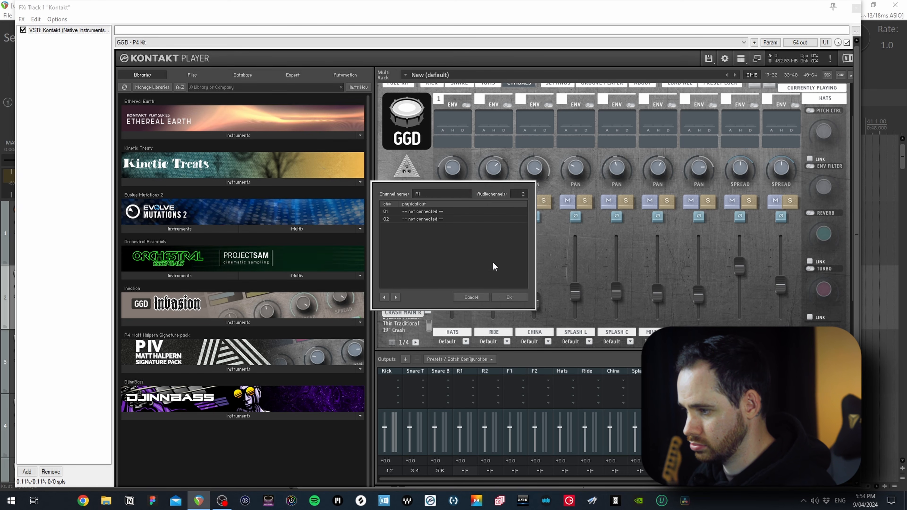
click(456, 214)
click(478, 257)
click(458, 219)
click(499, 265)
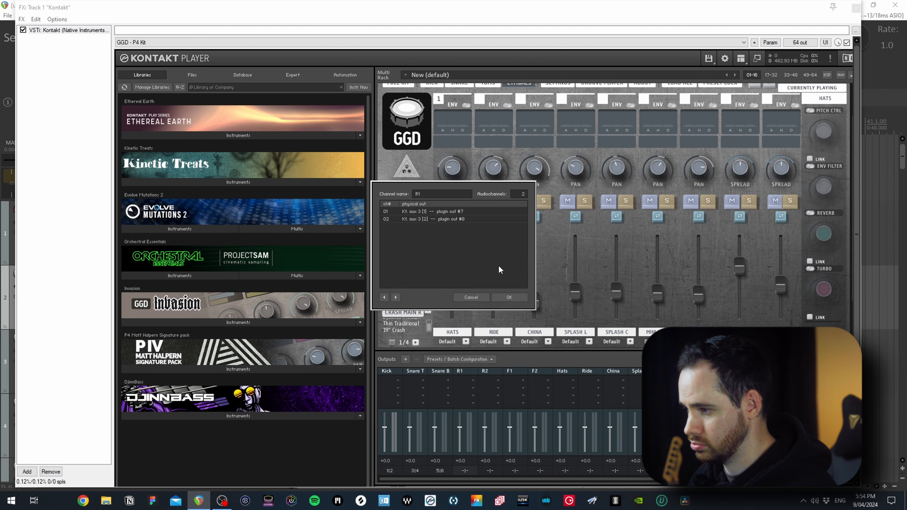
click(508, 298)
Route the outputs from R2 through Splash C to consecutive channel pairs 9|10 to 23|24, and Mini Hats to the following pair
click(521, 471)
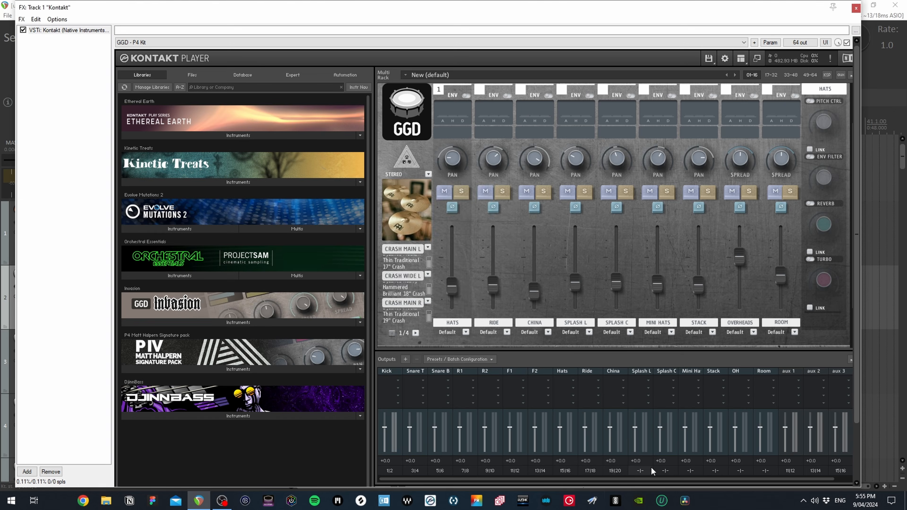
click(504, 279)
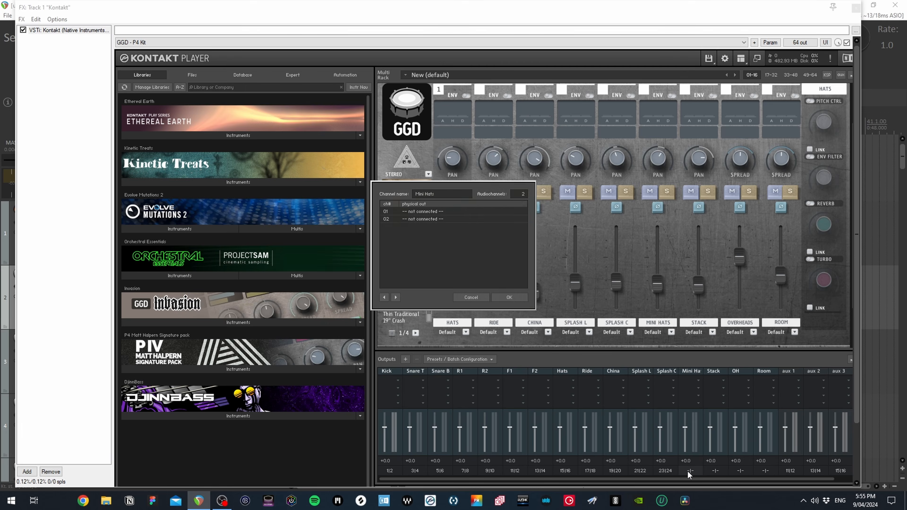
click(496, 283)
Route both channels of the Stack output to the next free pair of plugin outputs
click(716, 470)
click(449, 212)
click(495, 254)
click(459, 219)
click(498, 263)
click(508, 297)
Route both channels of the OH and Room outputs to their own next free pairs of plugin outputs
click(740, 471)
click(459, 211)
click(518, 277)
click(508, 297)
click(765, 471)
click(437, 211)
click(497, 267)
click(460, 219)
click(507, 297)
click(508, 297)
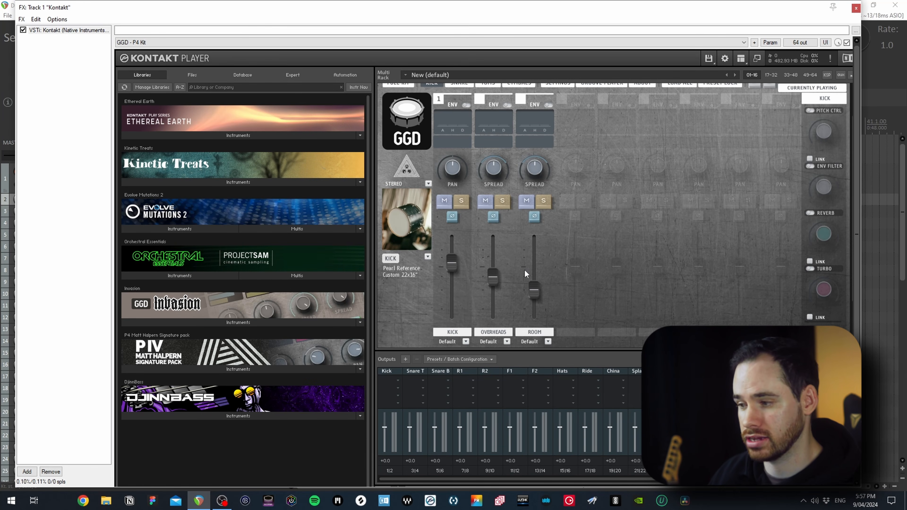
On the kick mixer page, assign the Kick, Overheads and Room mics to Kick, OH and Room, and lower the overheads level
scroll(445, 306, down, 1)
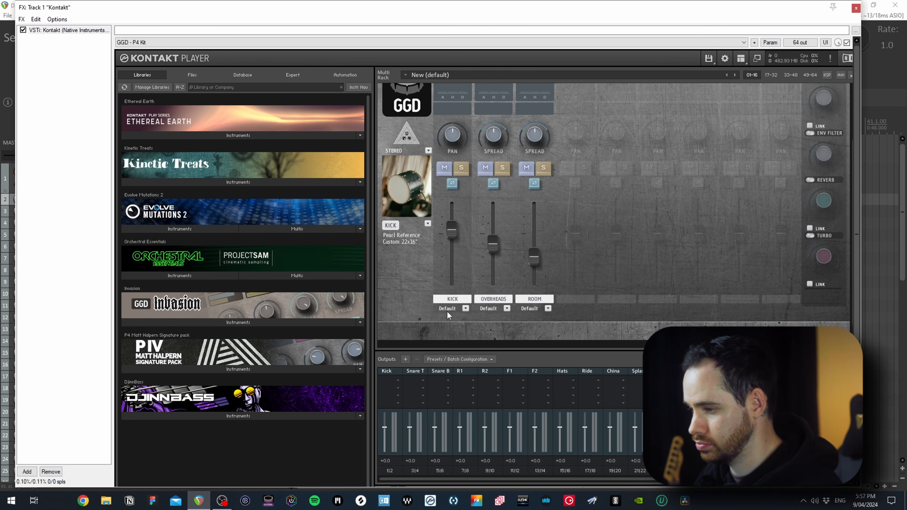
click(449, 309)
click(459, 323)
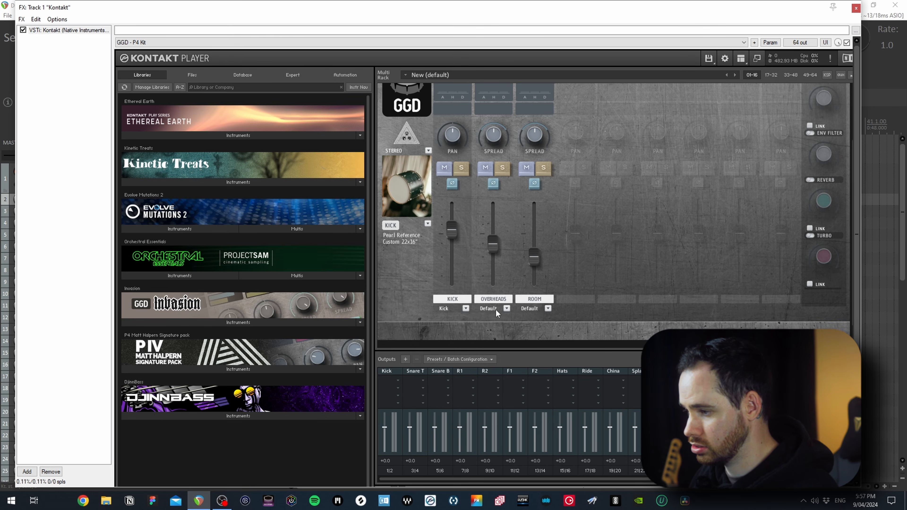
click(496, 309)
click(504, 443)
click(541, 308)
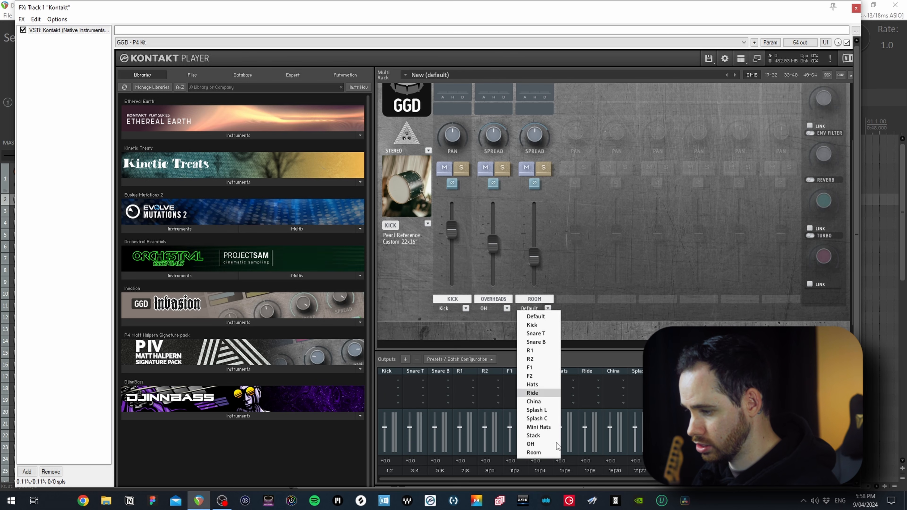
click(540, 453)
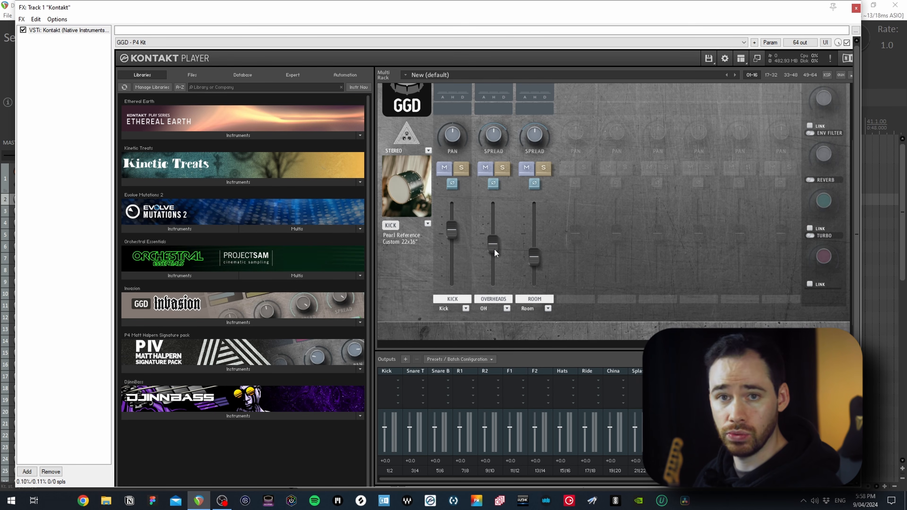
drag(494, 248, 495, 256)
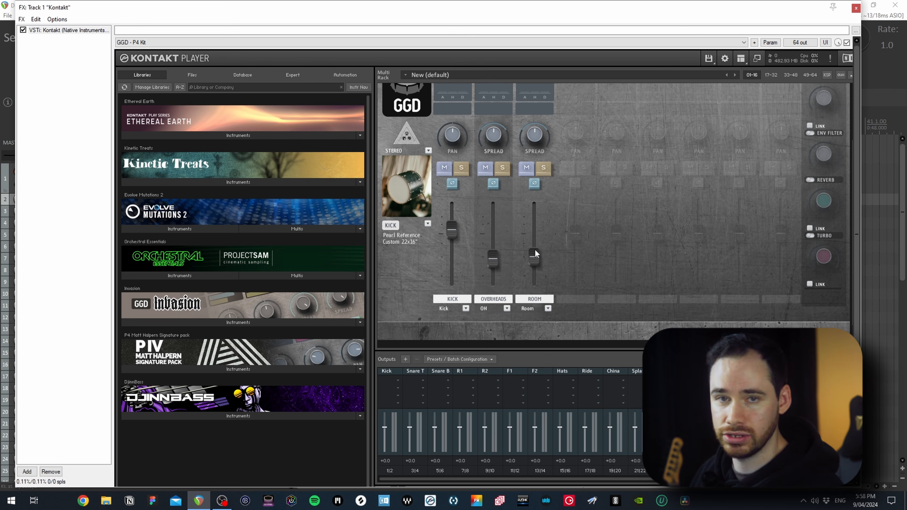
On the snare mixer page, assign Snare Top, Snare Btm, Overheads and Room to the Snare T, Snare B, OH and Room outputs
scroll(536, 261, up, 3)
click(462, 97)
scroll(462, 229, down, 2)
click(466, 323)
click(461, 348)
click(506, 323)
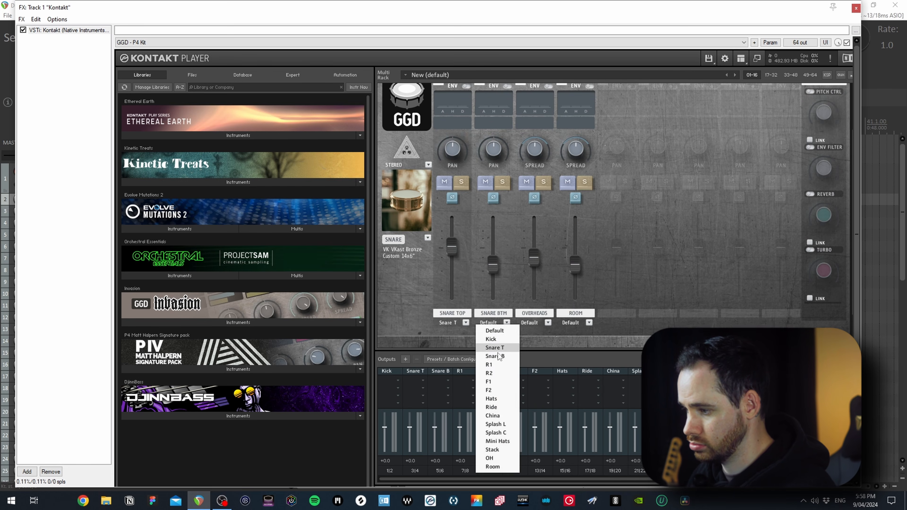
click(502, 356)
click(548, 323)
click(589, 323)
click(582, 467)
On the toms mixer page, assign Rack Tom 1, Rack Tom 2, Floor Tom 1 and Floor Tom 2 to outputs R1, R2, F1 and F2
scroll(557, 272, up, 2)
click(490, 101)
scroll(532, 287, down, 3)
click(465, 304)
click(467, 346)
click(507, 304)
click(503, 356)
click(548, 304)
click(545, 363)
click(589, 304)
click(585, 371)
Assign the toms' Overheads and Room mics to the OH and Room outputs
click(630, 304)
click(624, 439)
click(671, 303)
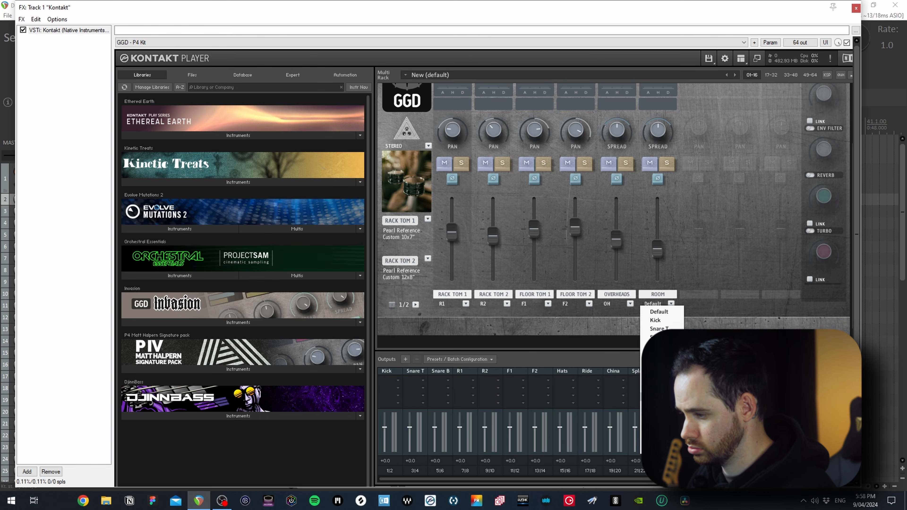
On the cymbals mixer page, assign the Hats, Ride, China, Splash L and Splash C mics to the outputs of the same names
click(519, 96)
scroll(519, 214, down, 2)
click(466, 323)
click(453, 399)
click(507, 323)
click(495, 407)
click(548, 322)
click(534, 416)
click(589, 322)
click(577, 424)
click(630, 322)
click(619, 432)
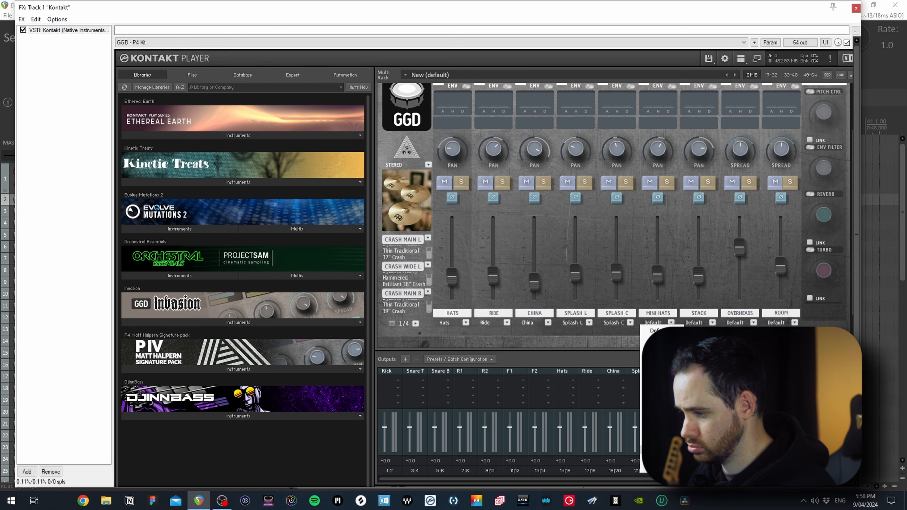
Audition the kick, snare, toms and cymbals in the full kit view and check the activity on their output meters
scroll(571, 214, up, 2)
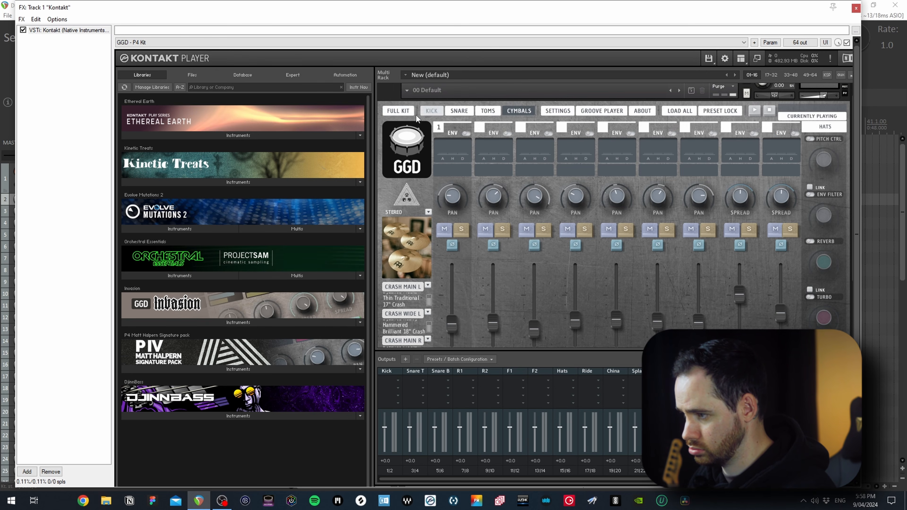
click(398, 110)
click(629, 248)
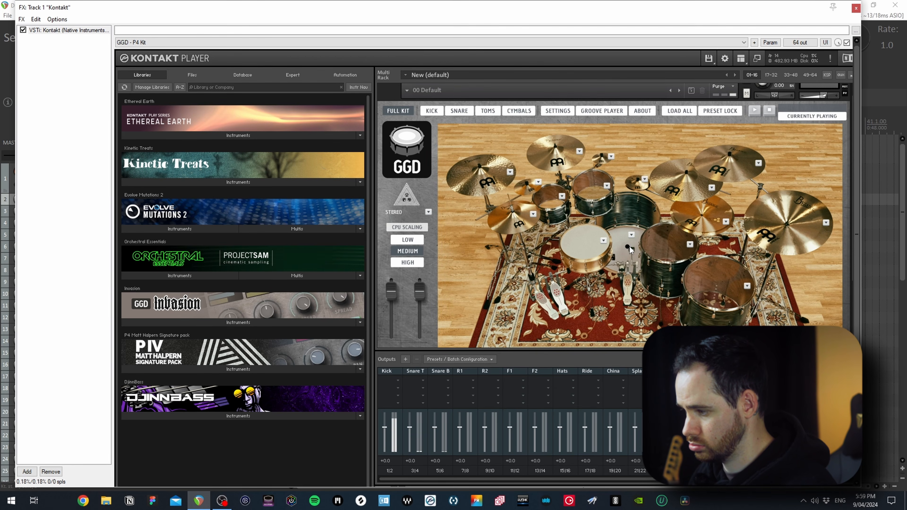
click(578, 237)
scroll(595, 246, down, 1)
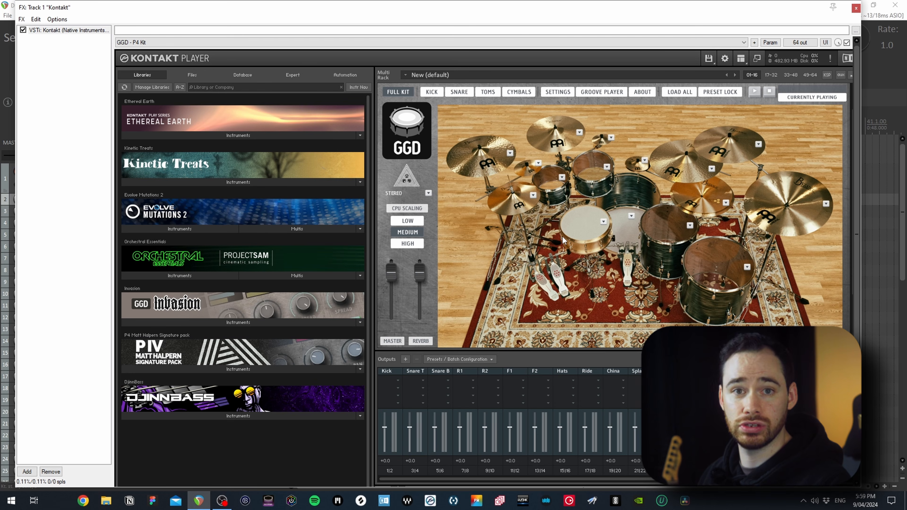
click(574, 225)
click(552, 179)
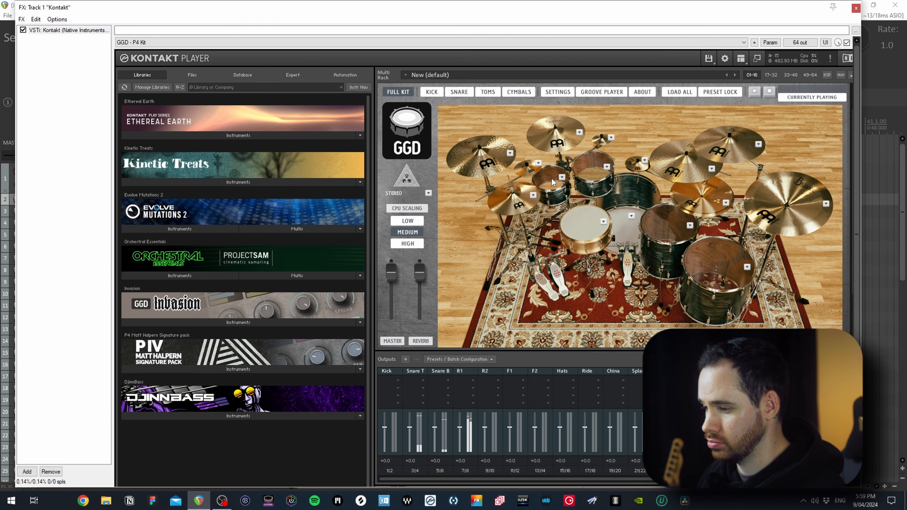
click(582, 173)
click(667, 230)
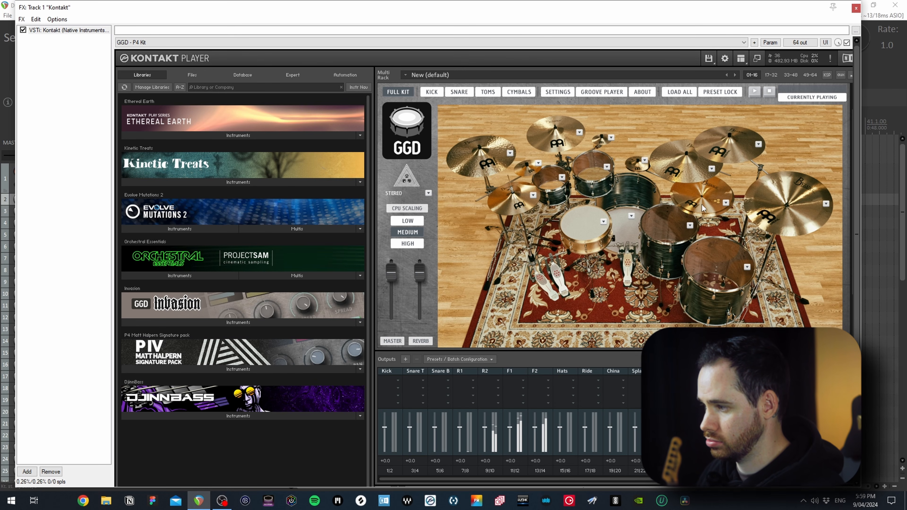
click(676, 158)
click(673, 171)
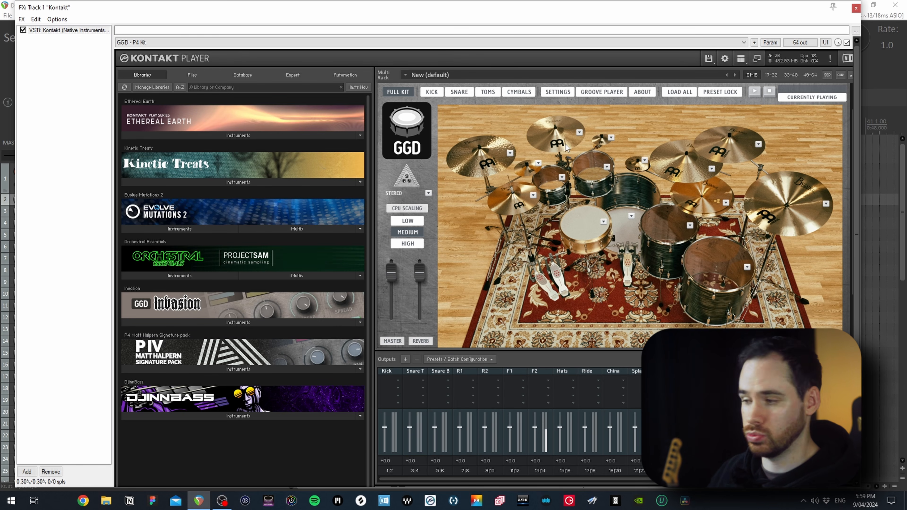
Close the Kontakt window and rename the first three output tracks Kick, Snare T and Snare B
click(856, 8)
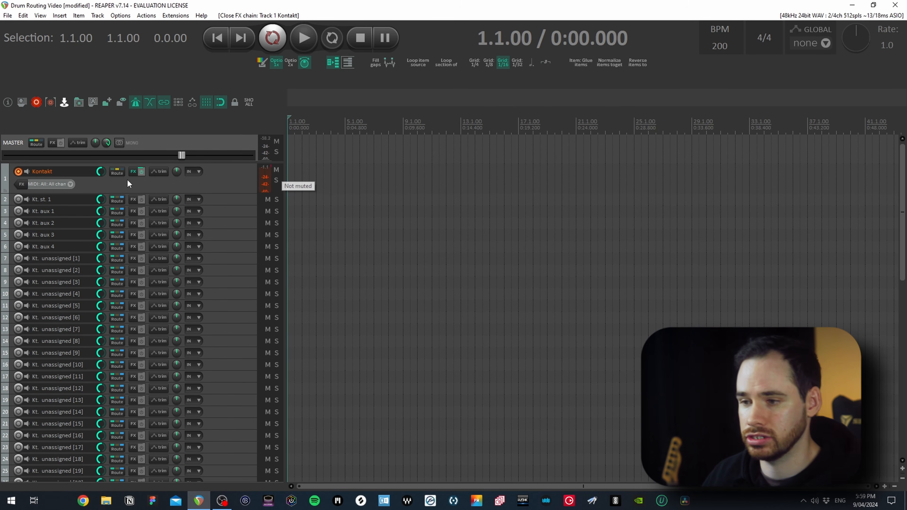
double_click(71, 201)
text(Kick)
key(Tab)
text(S)
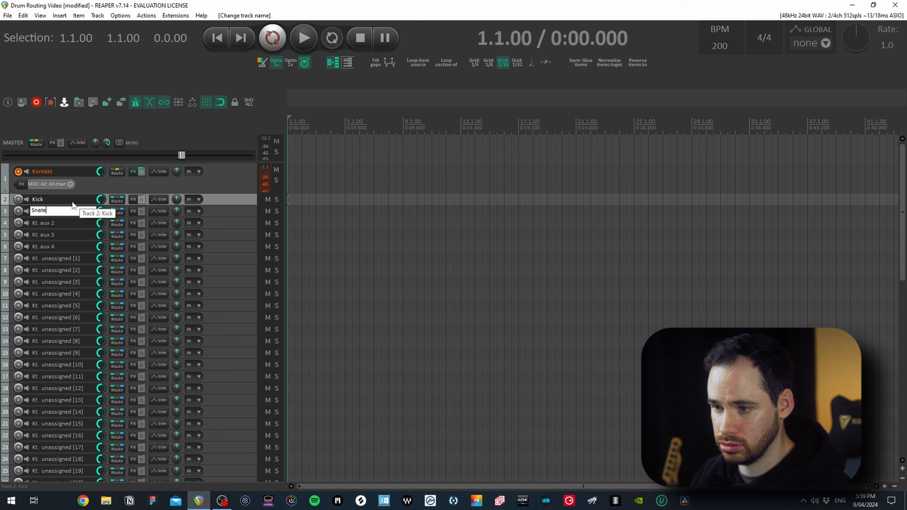
text(nare T)
key(Tab)
text(Sna)
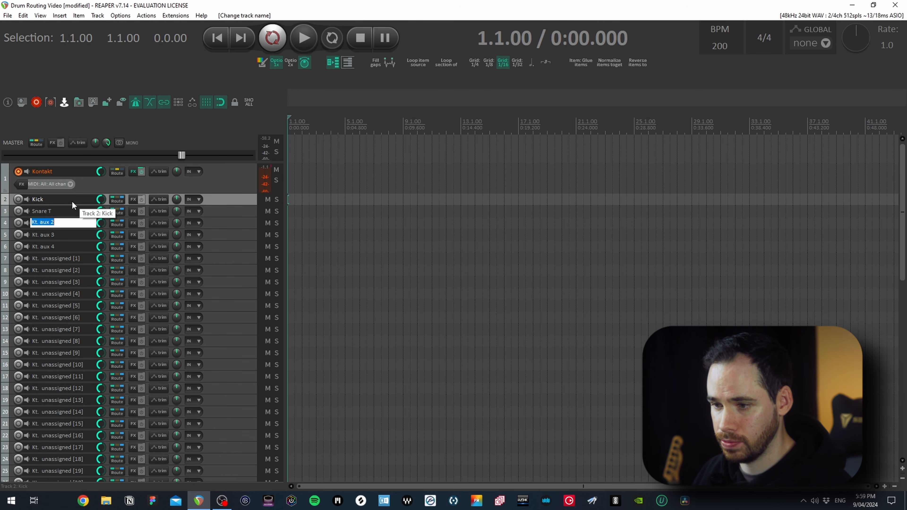
text(re B)
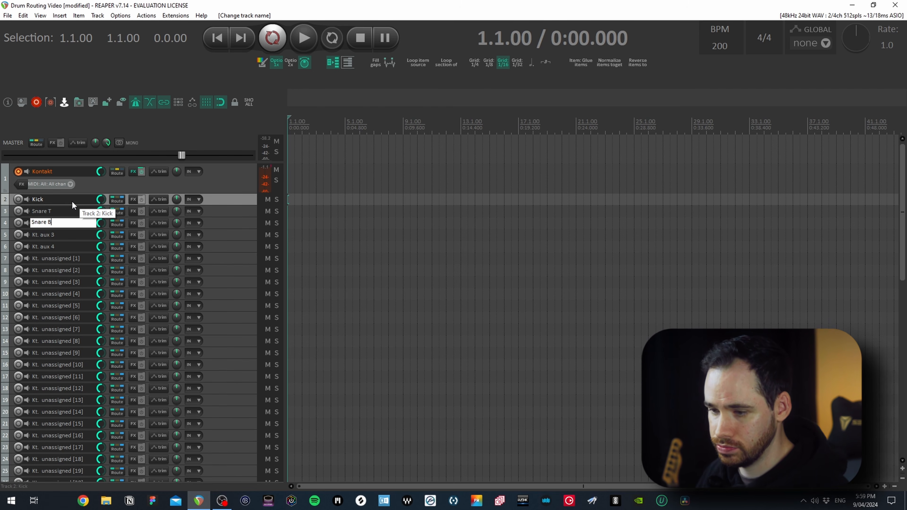
Rename tracks Kt. aux 3 and Kt. aux 4 as R1 and R2
key(Tab)
text(R1)
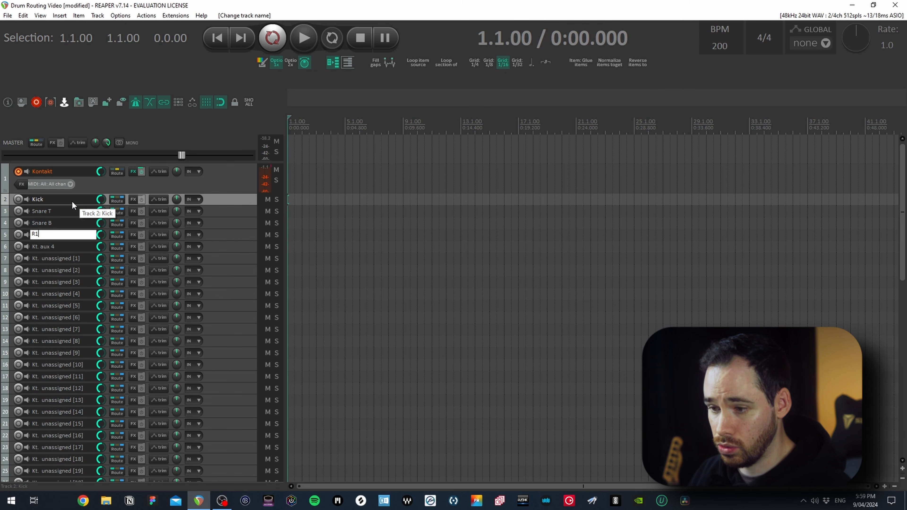
key(Tab)
text(R2)
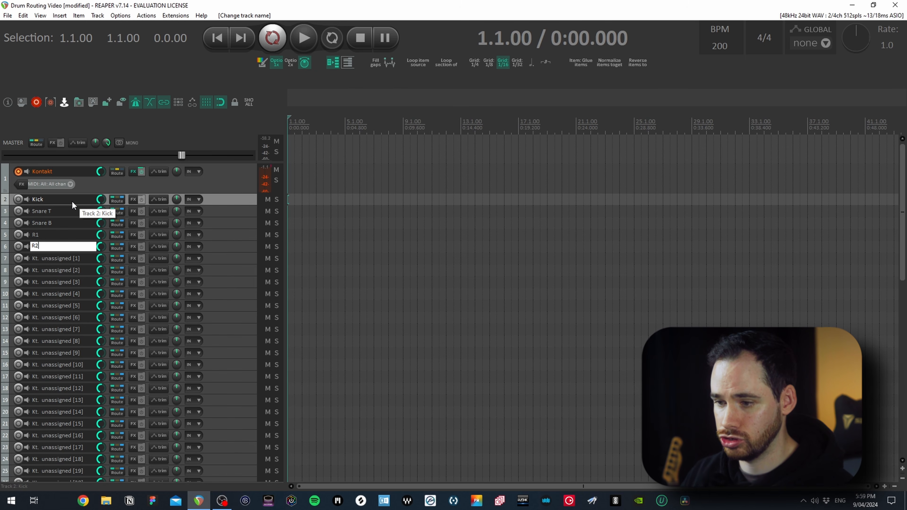
Insert an empty track below R2 and nest Kt. unassigned [1] and [2] under it as a folder
click(73, 268)
click(56, 256)
click(52, 270)
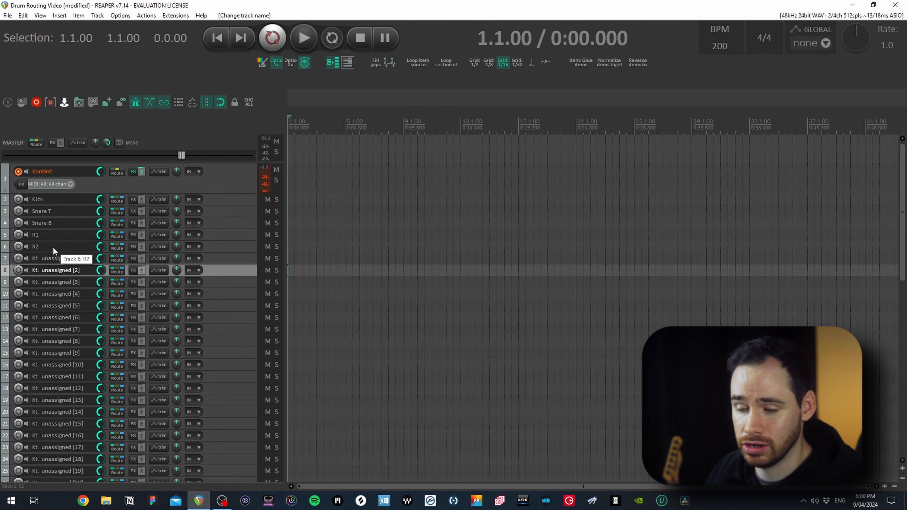
click(54, 245)
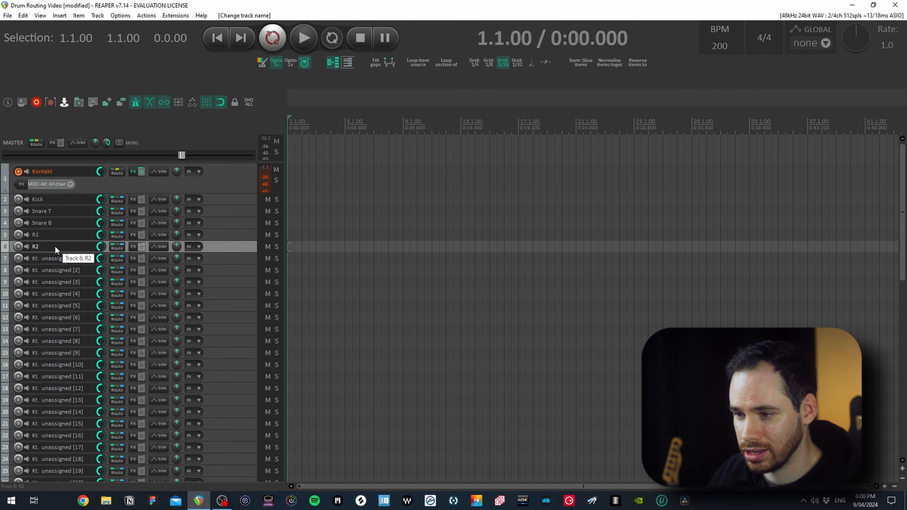
key(ctrl+t)
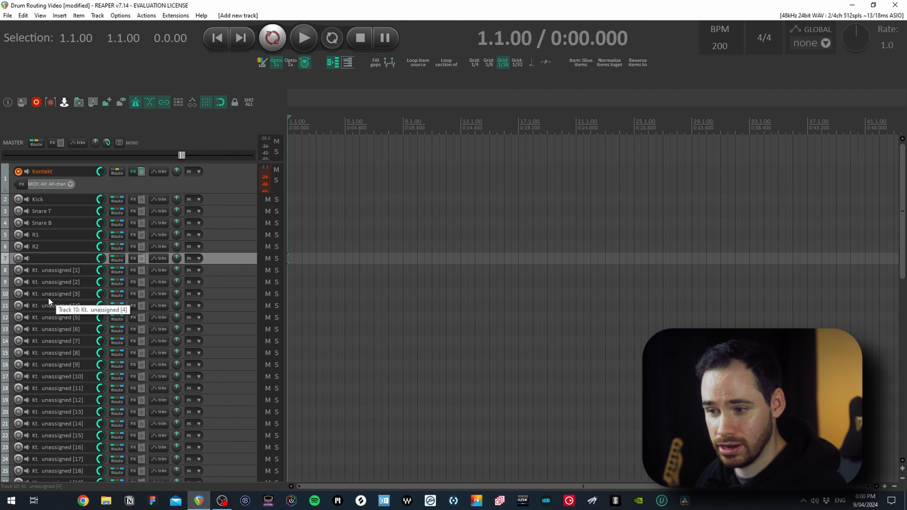
click(53, 271)
shift+click(51, 282)
drag(53, 275, 97, 266)
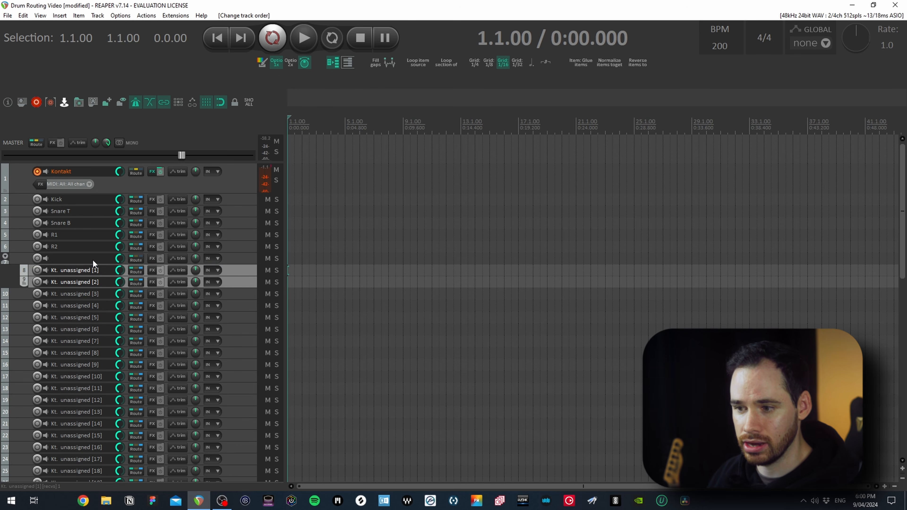
Name the new folder track F1, and add an F2 folder track below it holding Kt. unassigned [3] and [4]
double_click(93, 260)
text(f)
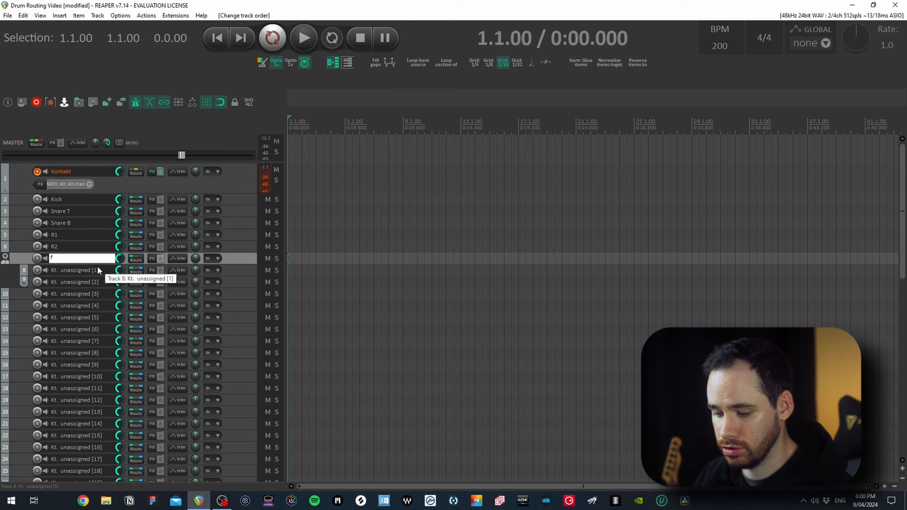
key(BackSpace)
text(F1)
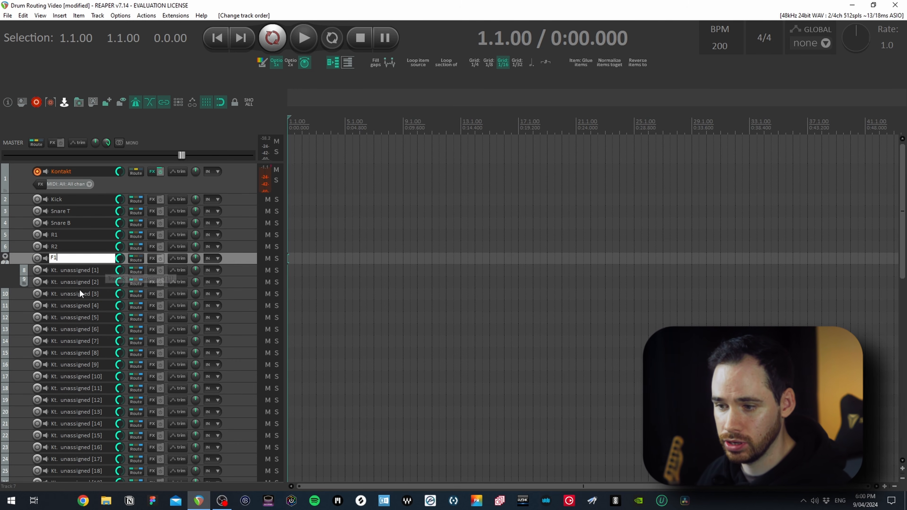
click(81, 283)
key(ctrl+t)
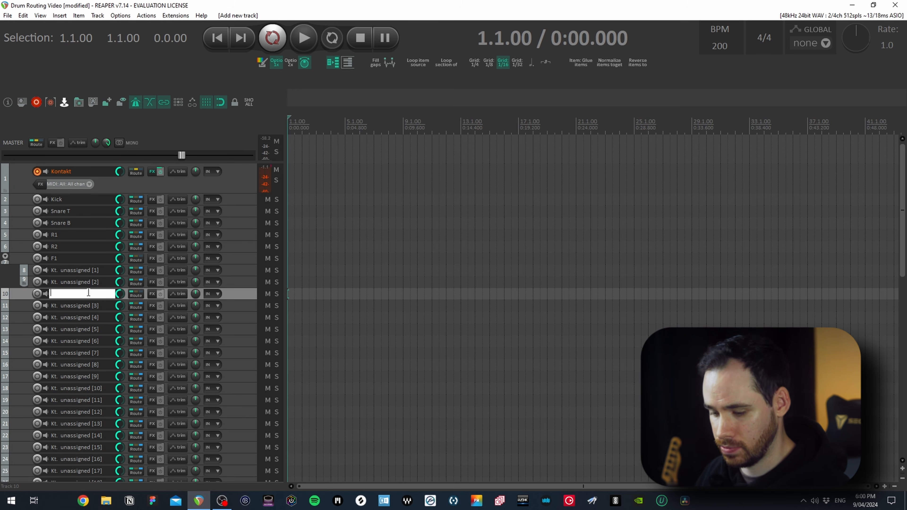
Pan Kt. unassigned [1] and [3] hard left, and Kt. unassigned [2] and [4] hard right
drag(101, 269, 101, 276)
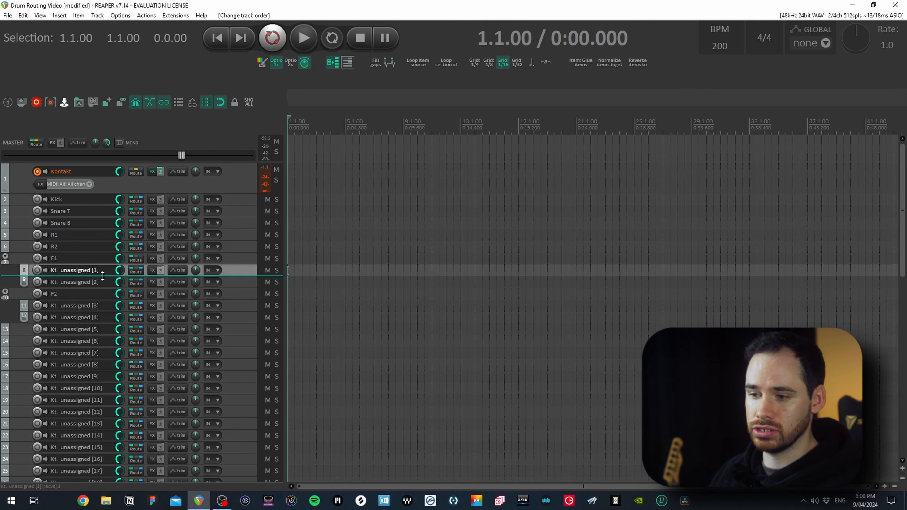
click(100, 280)
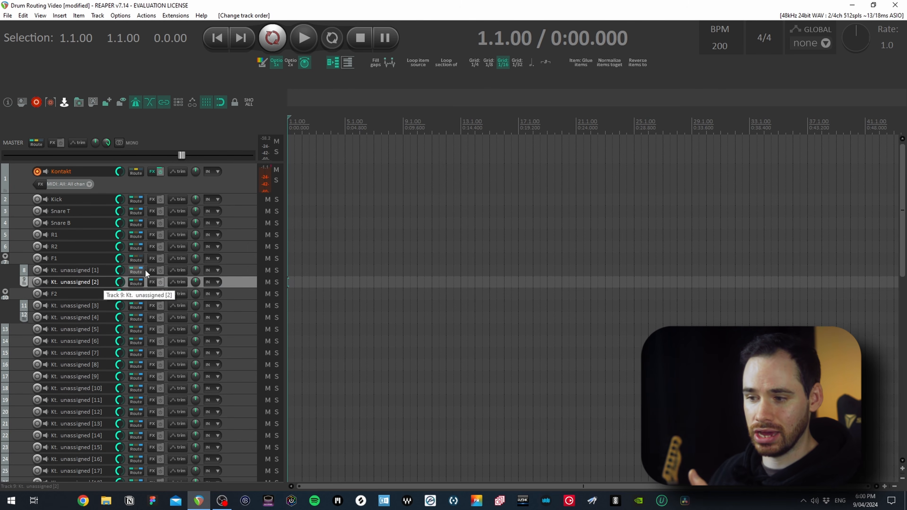
drag(196, 270, 267, 313)
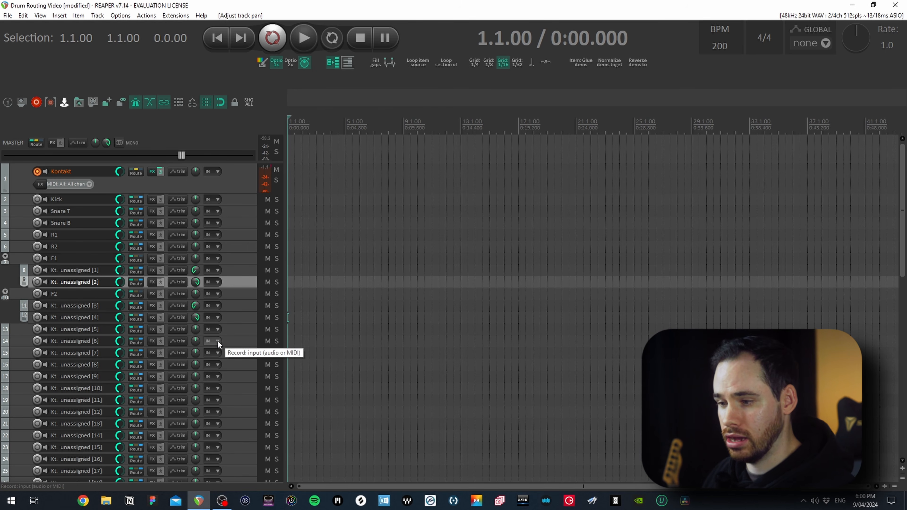
Add a track named Hats directly above Kt. unassigned [5]
click(119, 326)
key(F2)
text(H)
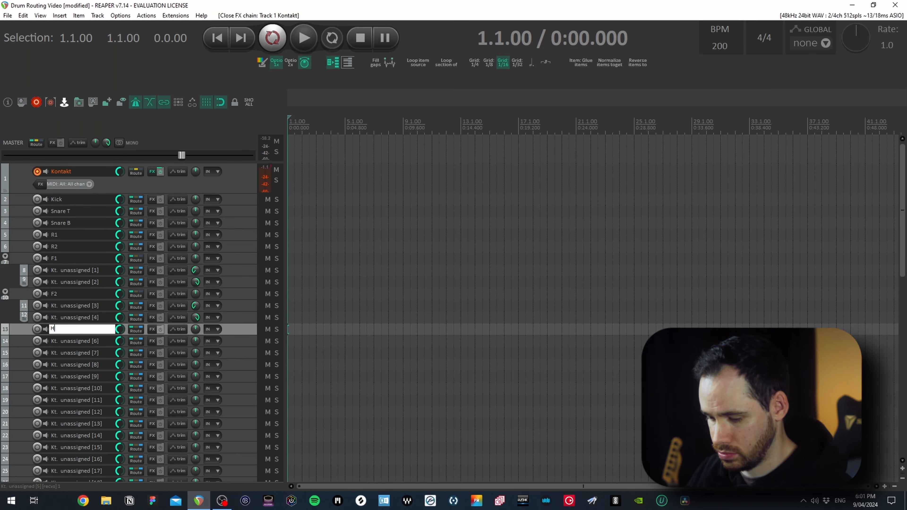
text(ats)
key(Return)
Add a track named Ride above Kt. unassigned [7] and a track named China above Kt. unassigned [9]
click(107, 365)
key(F2)
text(Ride)
key(Return)
click(114, 402)
key(F2)
text(China)
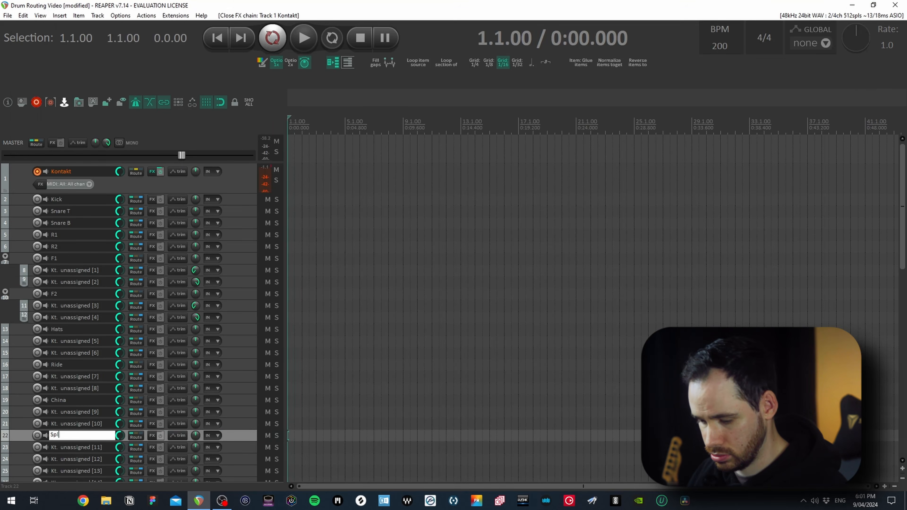
Name the new track above Kt. unassigned [11] Splash L
text(Splash L)
key(Return)
key(F2)
text(S)
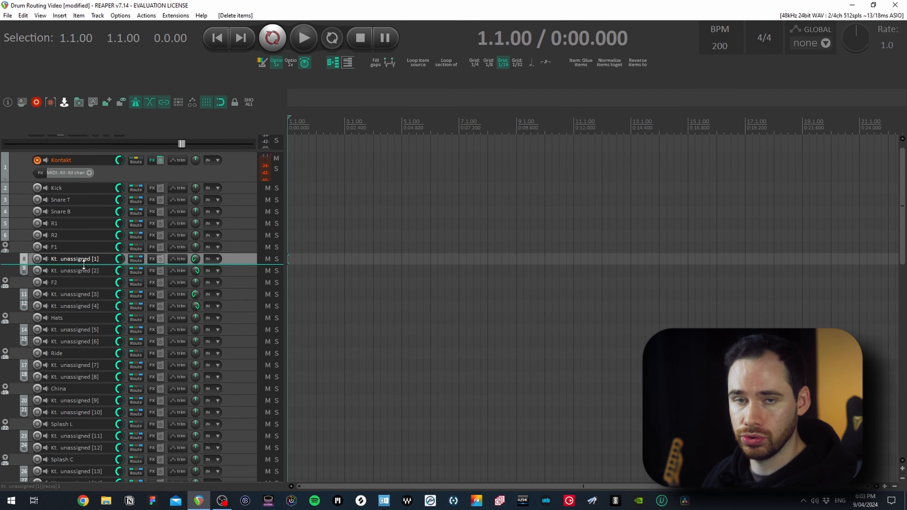
Pan the odd-numbered Kt. unassigned tracks [5] to [21] hard left and the even-numbered tracks [6] to [22] hard right
scroll(239, 212, down, 3)
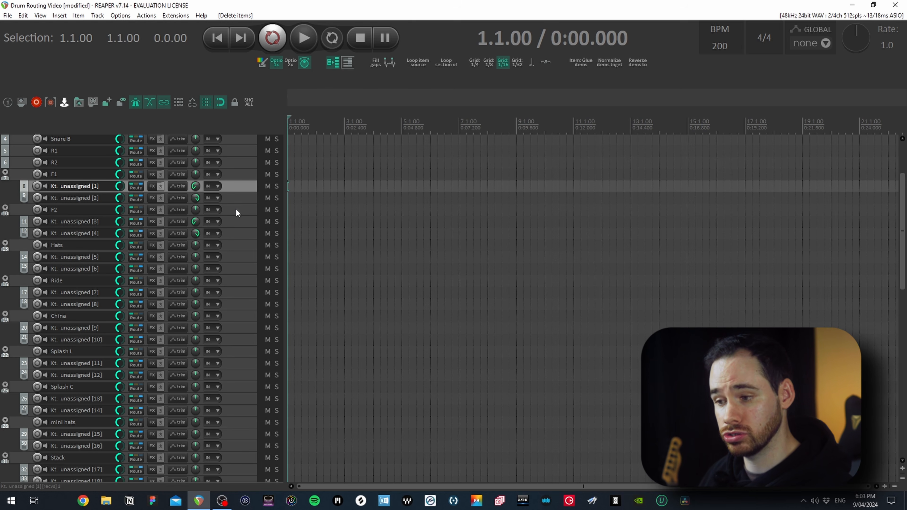
click(250, 257)
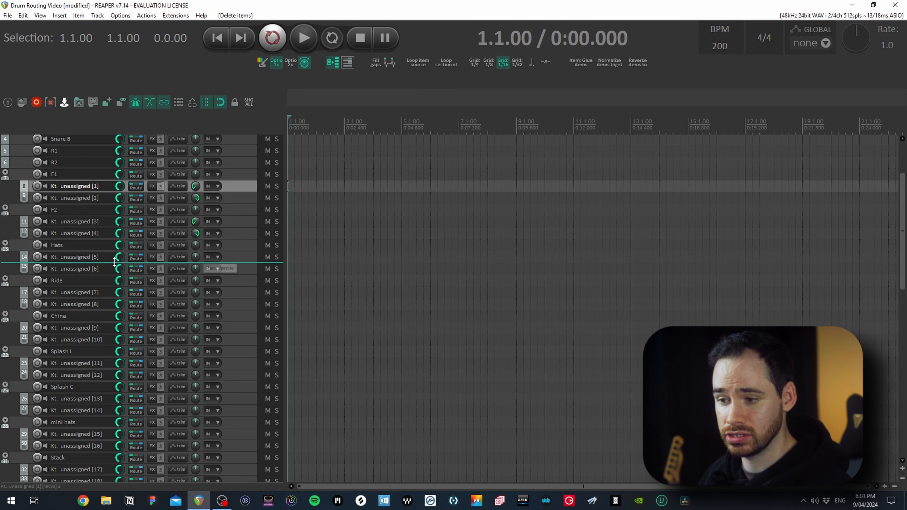
drag(196, 257, 196, 290)
drag(195, 328, 195, 342)
drag(195, 340, 196, 326)
mouse_move(195, 364)
mouse_down()
mouse_move(194, 378)
mouse_move(196, 360)
mouse_up()
drag(196, 398, 196, 413)
drag(195, 410, 195, 396)
scroll(197, 443, down, 3)
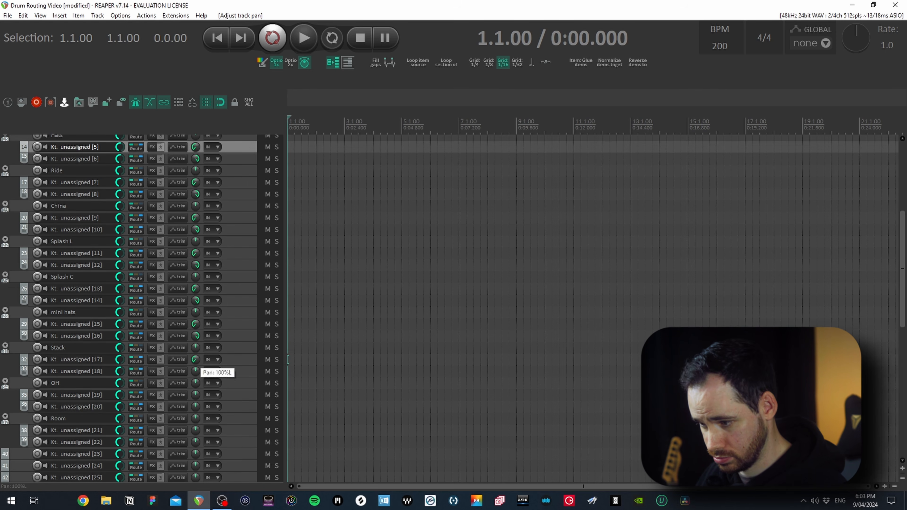
drag(195, 442, 195, 427)
scroll(69, 247, down, 6)
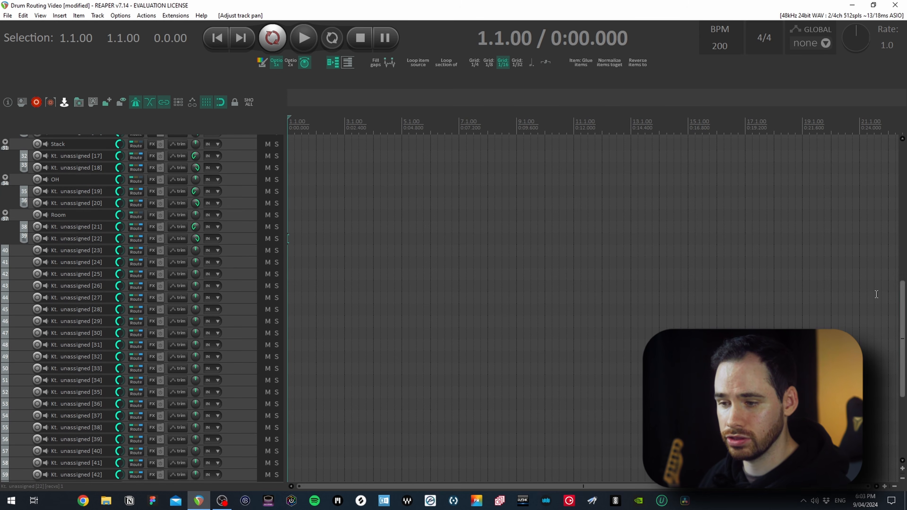
Delete the unused tracks from Kt. unassigned [23] through the last track in the project
click(68, 248)
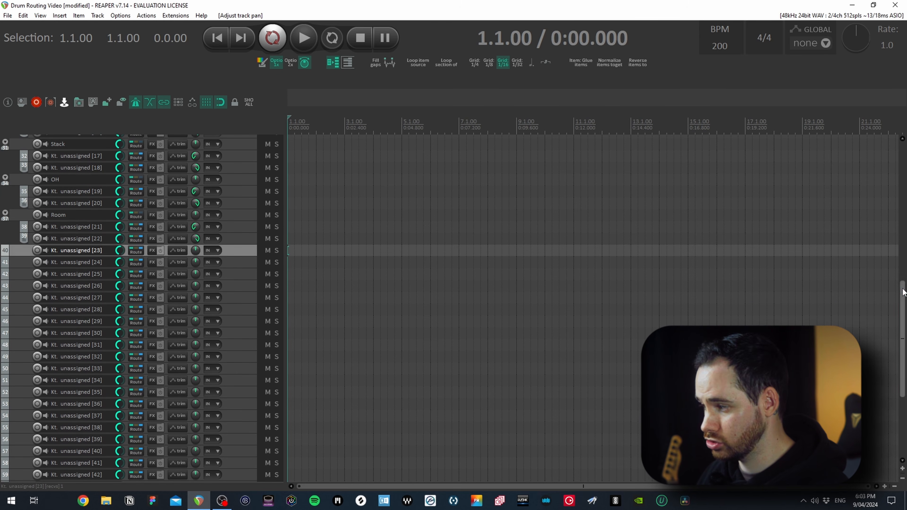
drag(903, 292, 902, 386)
shift+click(240, 451)
key(Delete)
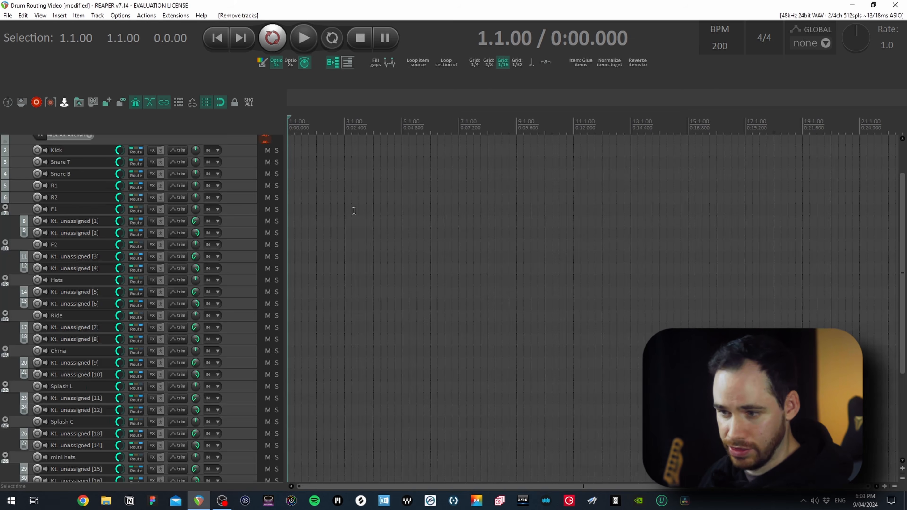
Collapse all the drum folders from F1 down to Room so their child tracks are hidden
click(5, 210)
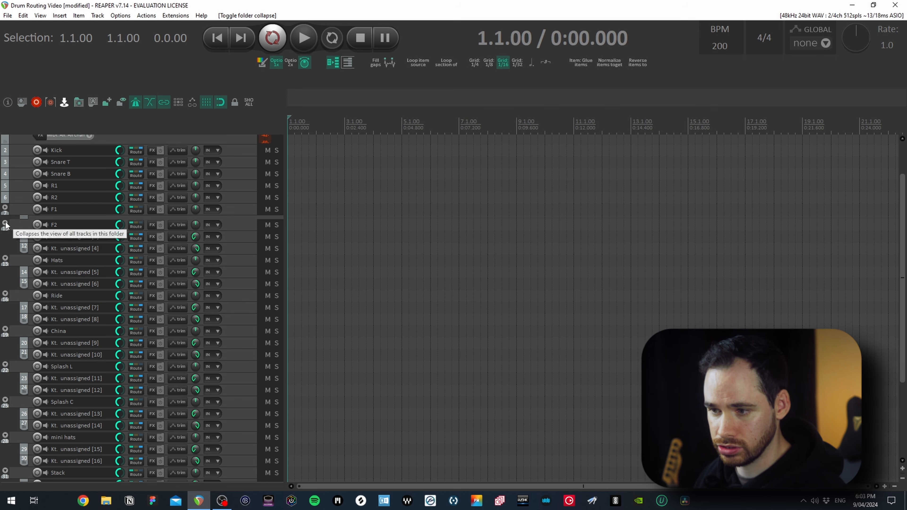
click(5, 223)
click(5, 238)
ctrl+click(4, 254)
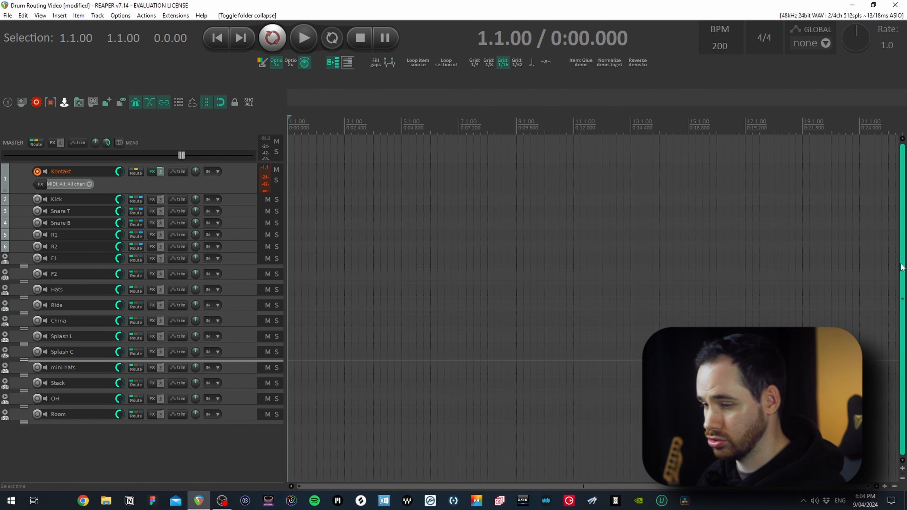
Add a track named Drum Bus directly below the Kontakt track
click(164, 189)
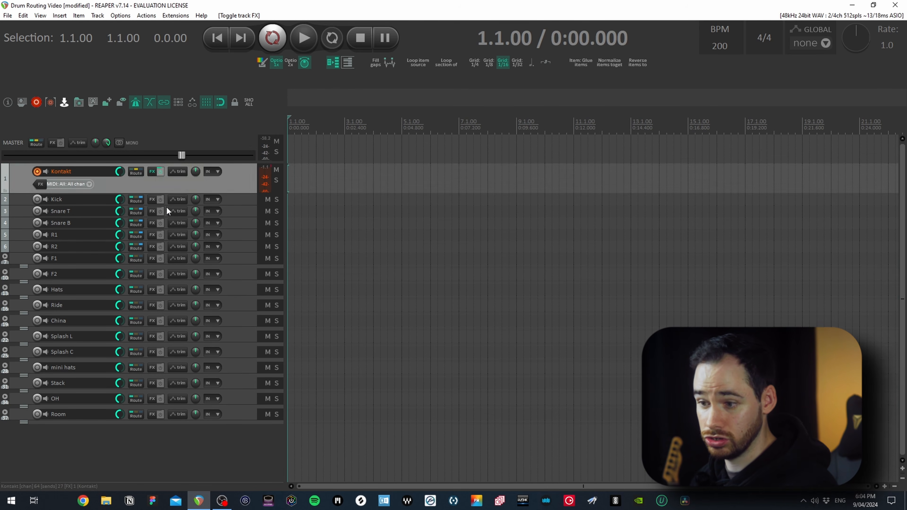
key(ctrl+t)
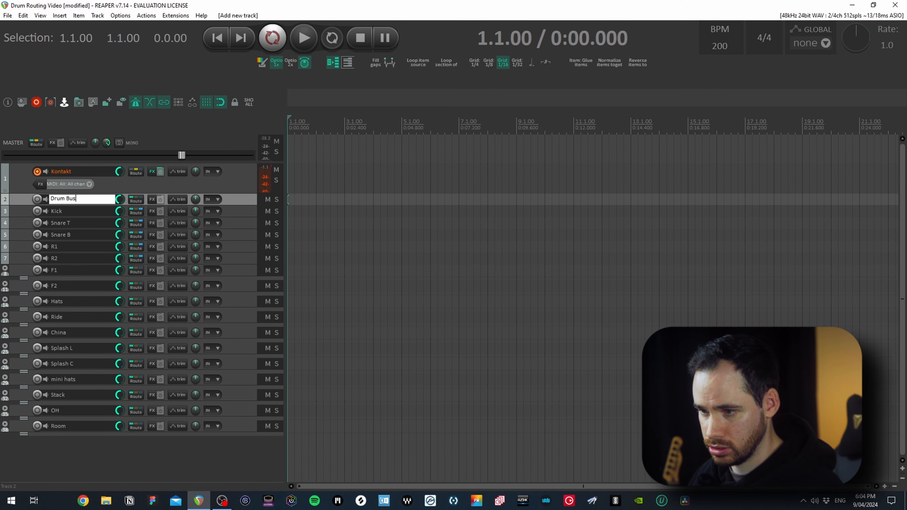
key(Return)
Nest all the drum tracks from Kick to Room inside the Drum Bus track as its folder children
click(107, 183)
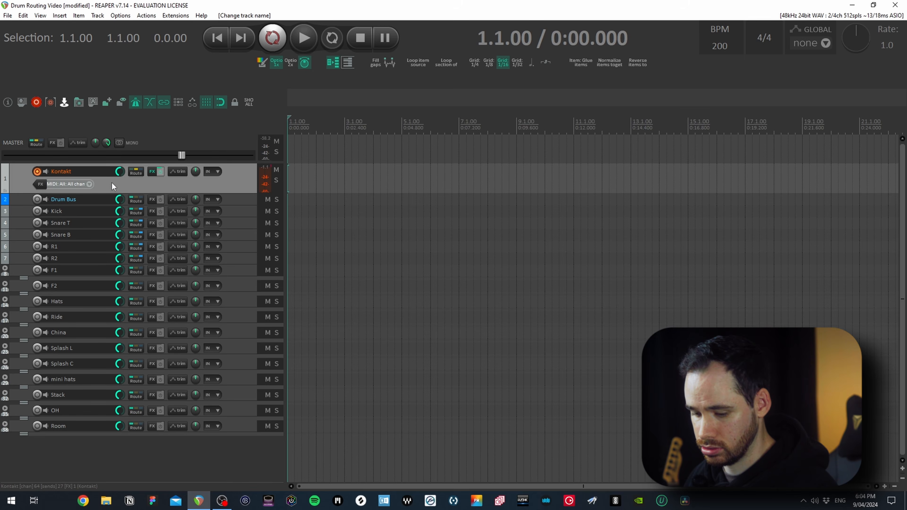
key(ctrl+a)
ctrl+click(122, 182)
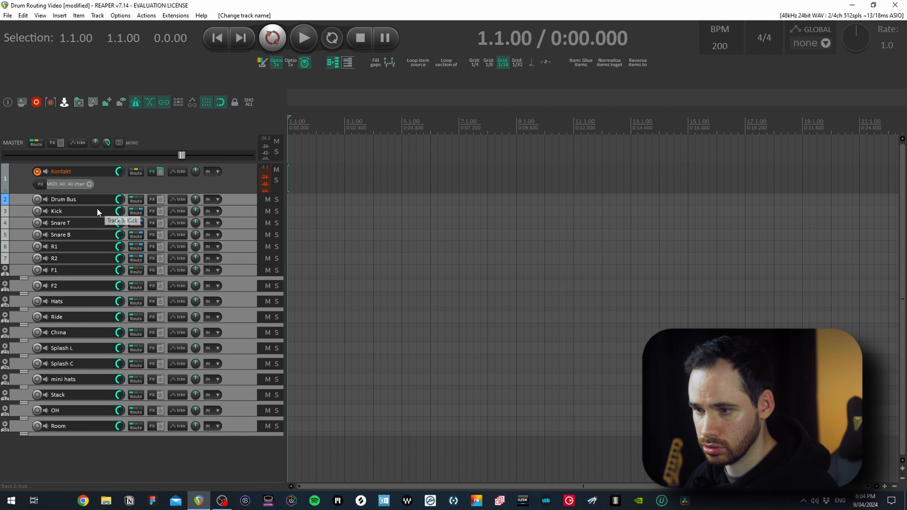
mouse_move(98, 200)
mouse_down()
mouse_move(97, 212)
mouse_move(103, 200)
mouse_up()
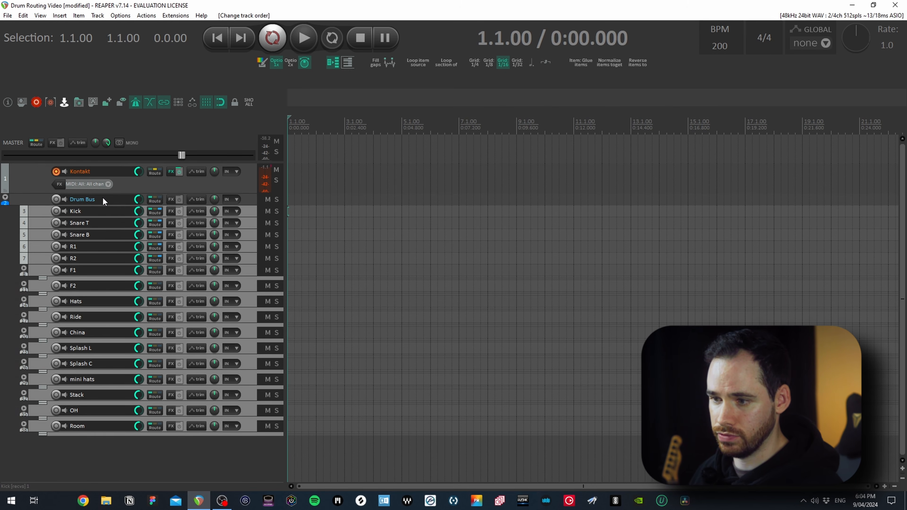
Colour the Kontakt track and all tracks inside Drum Bus blue (RGB 0, 128, 255), and clear the track selection
right_click(139, 192)
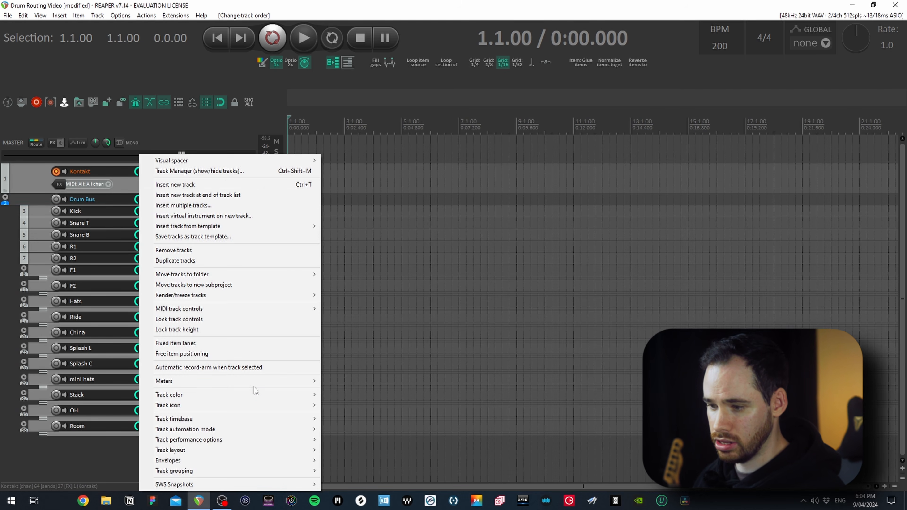
mouse_move(250, 394)
click(353, 394)
click(72, 48)
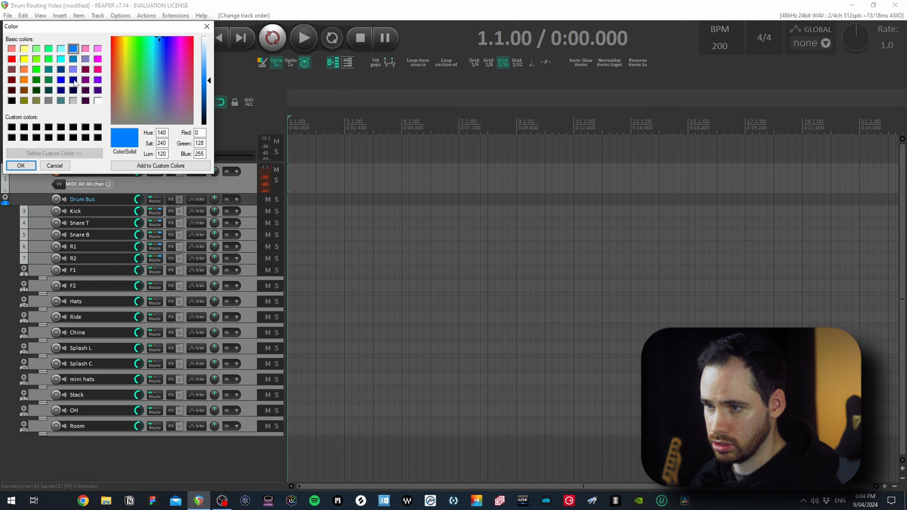
click(21, 165)
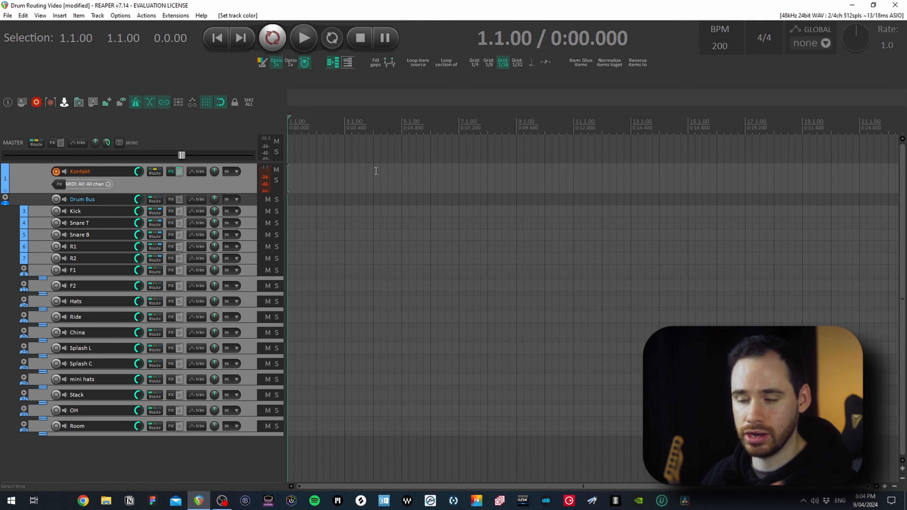
click(213, 465)
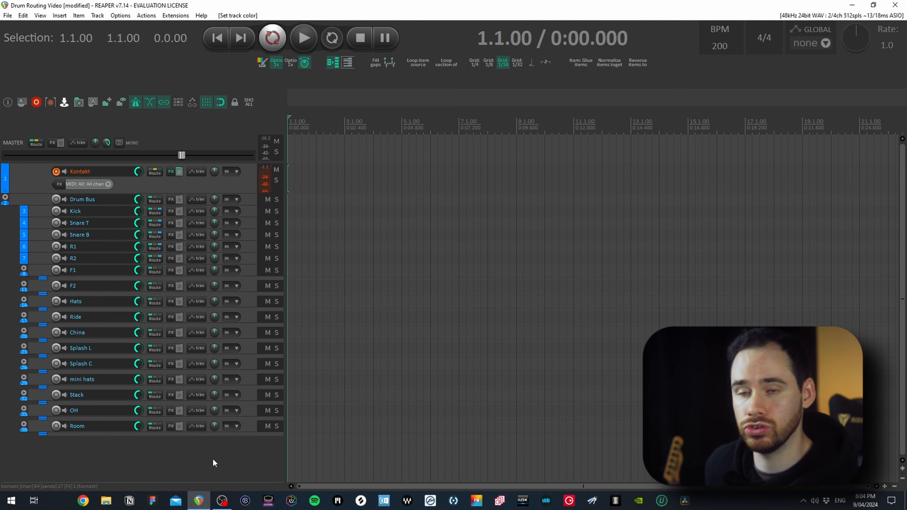
Set the tempo to 140 BPM and insert an empty MIDI item on the Kontakt track from bar 1 to bar 13
click(275, 180)
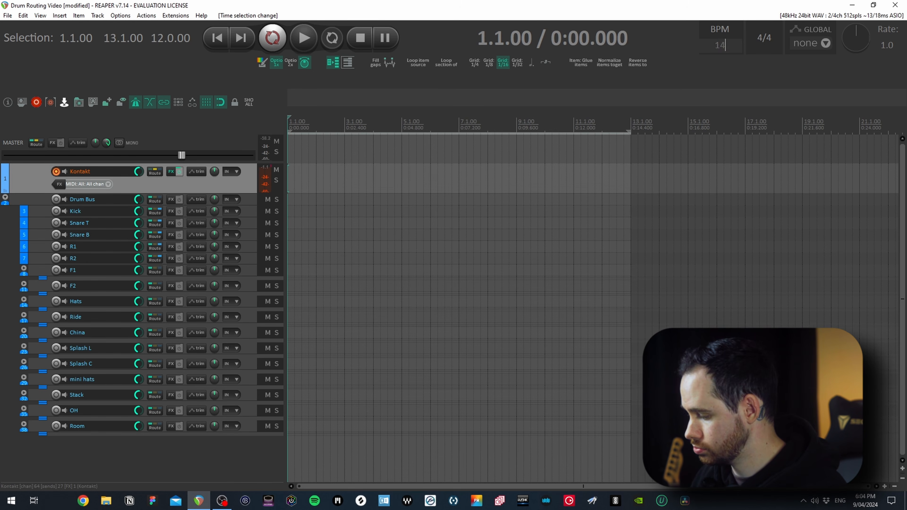
click(347, 68)
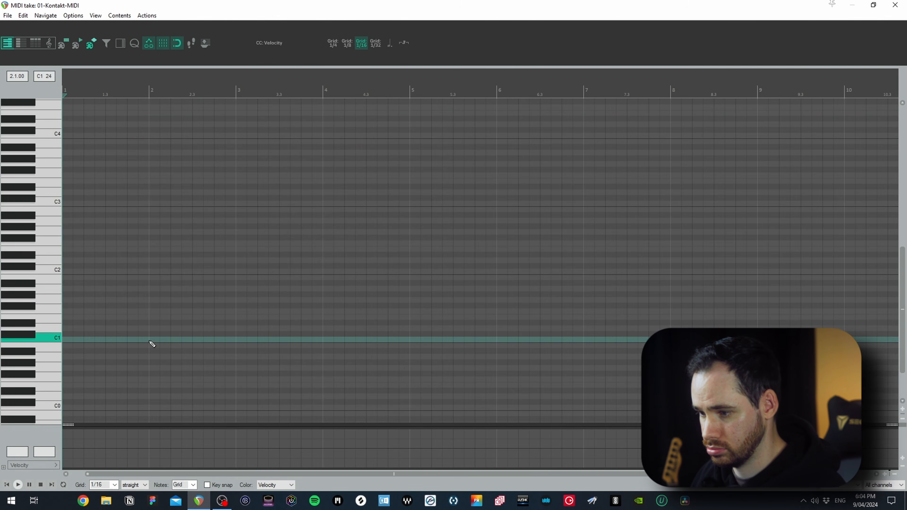
Enter three C1 kick notes from the start of bar 2 at velocity 110 and a D1 snare note at 2.3 at velocity 127
click(218, 339)
click(248, 339)
double_click(277, 339)
double_click(296, 328)
drag(296, 438, 296, 429)
drag(284, 350, 211, 333)
drag(218, 438, 218, 434)
click(222, 317)
click(199, 306)
Add E3 and F#3 cymbal hits at bar 2 with velocity 127, plus G#3 notes on beats 2 to 4 at velocity 108, and audition them
click(901, 4)
double_click(342, 184)
double_click(219, 232)
drag(218, 232, 218, 180)
double_click(219, 170)
drag(216, 436, 218, 428)
click(257, 170)
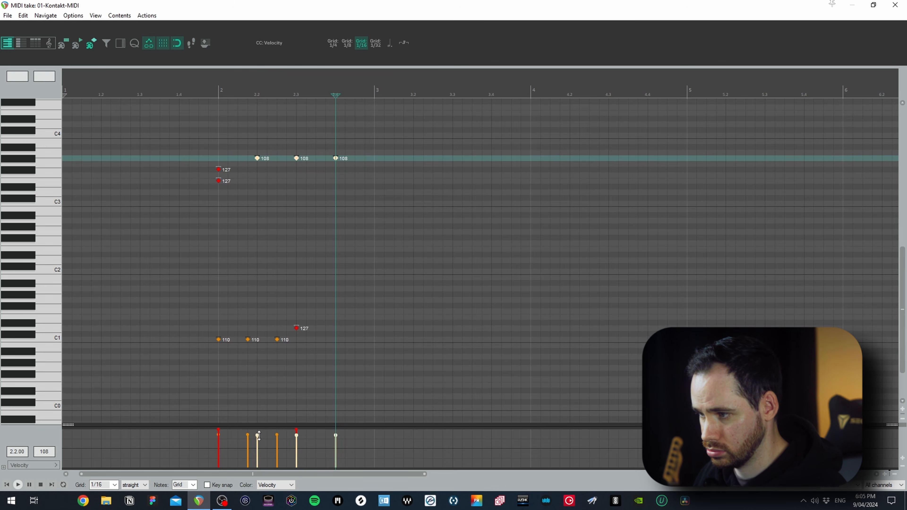
click(179, 175)
key(space)
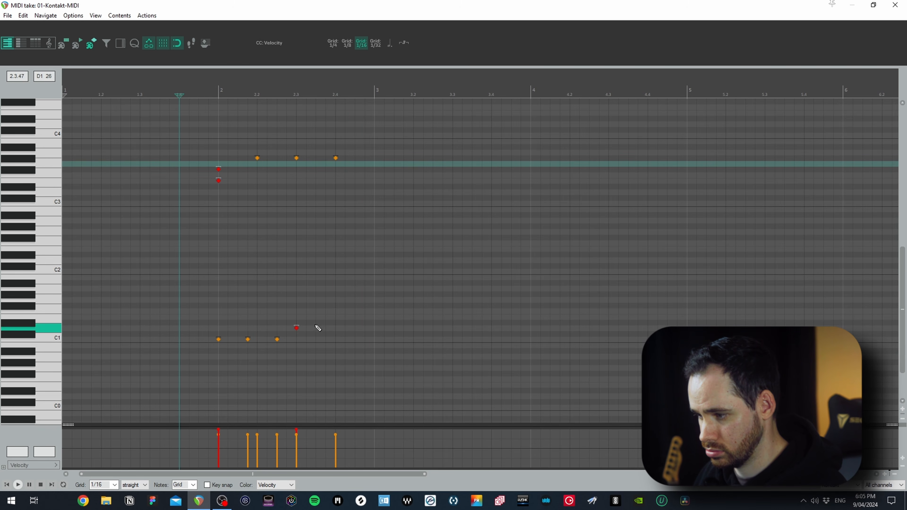
Add an A1, A#1 and B1 tom run after the bar 2 snare and two C1 kicks before bar 3, and play it back
click(355, 339)
click(364, 339)
click(316, 288)
click(326, 282)
click(345, 277)
key(space)
Add two low-velocity D1 ghost snares at the start of bar 3, followed by two C1 kicks, and play the pattern
double_click(374, 328)
double_click(384, 328)
drag(384, 453, 375, 453)
double_click(394, 339)
click(315, 300)
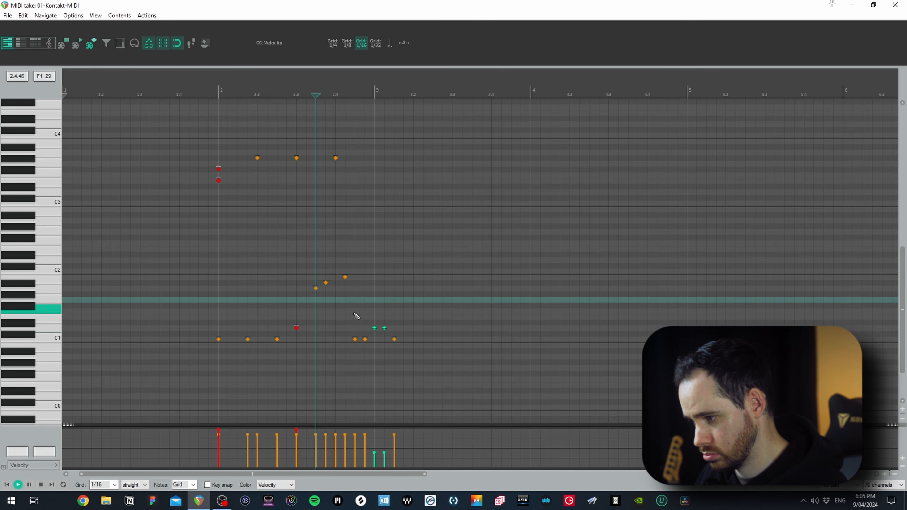
double_click(414, 339)
click(352, 306)
key(space)
Add a D1 snare at 3.3 with a C1 kick and two low-velocity D1 ghost notes before it, and play the pattern
double_click(433, 339)
double_click(452, 328)
drag(433, 339, 443, 339)
double_click(423, 328)
double_click(433, 328)
drag(433, 454, 423, 453)
click(324, 232)
key(space)
Add G#3 cymbal notes on all four beats of bar 3 and play the pattern
double_click(374, 157)
double_click(413, 158)
double_click(452, 158)
double_click(491, 158)
click(286, 130)
key(space)
Fill the end of bar 3 with C1 kicks, two C2 tom notes and a final D1 snare, and play the pattern
double_click(462, 339)
double_click(472, 271)
double_click(482, 271)
click(199, 220)
key(space)
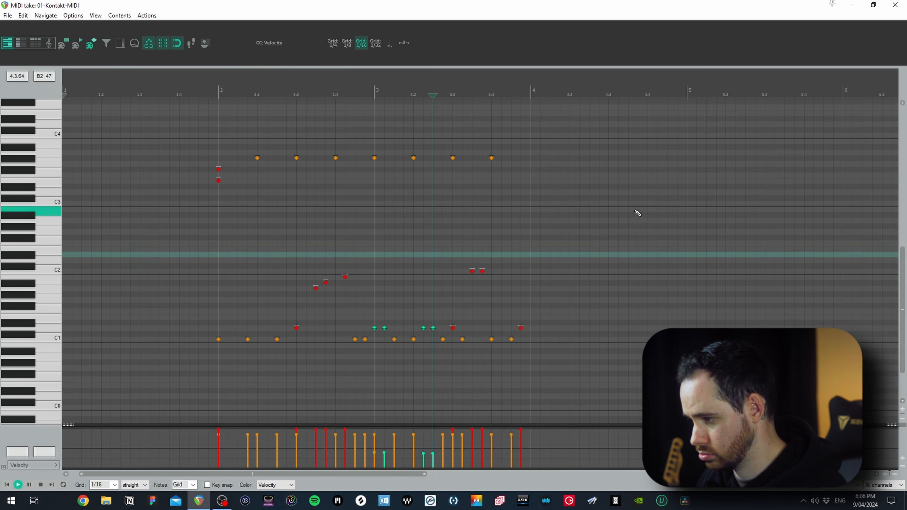
Close the MIDI editor and play the beat in the arrangement, checking the level meters across the drum tracks
key(Escape)
click(321, 216)
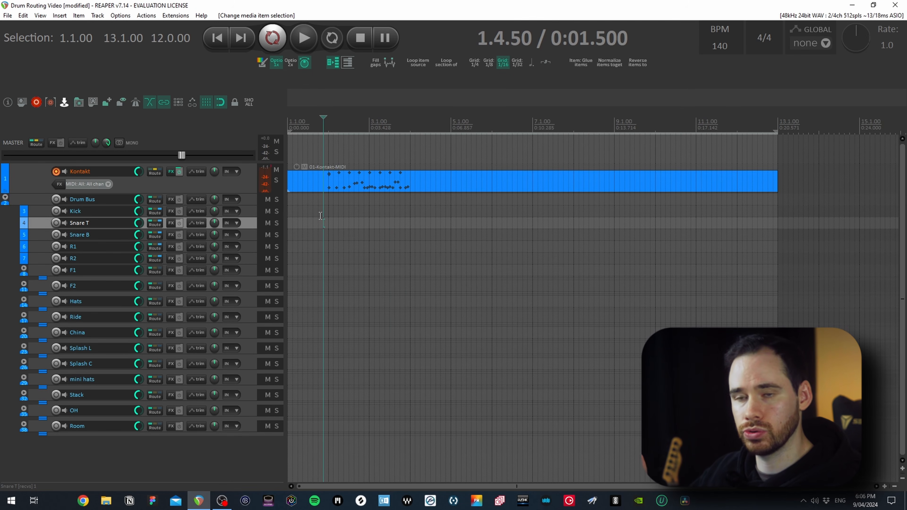
key(space)
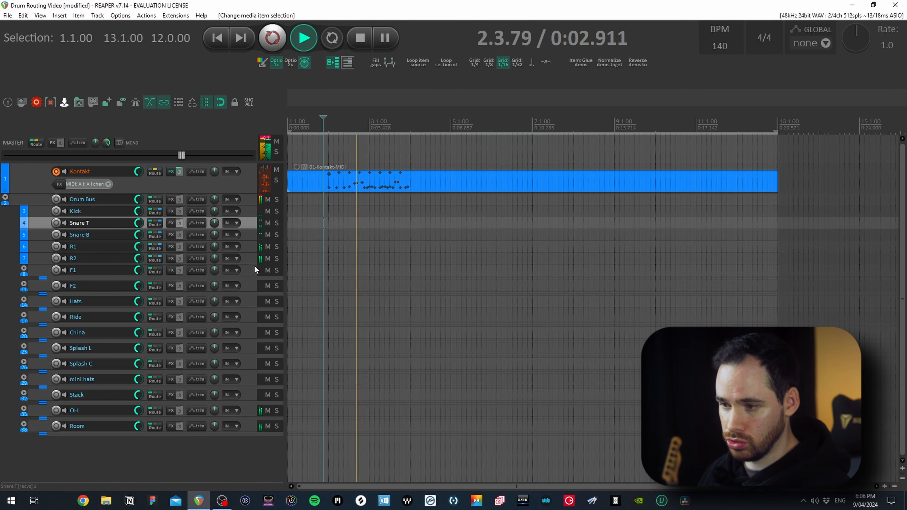
scroll(348, 321, up, 3)
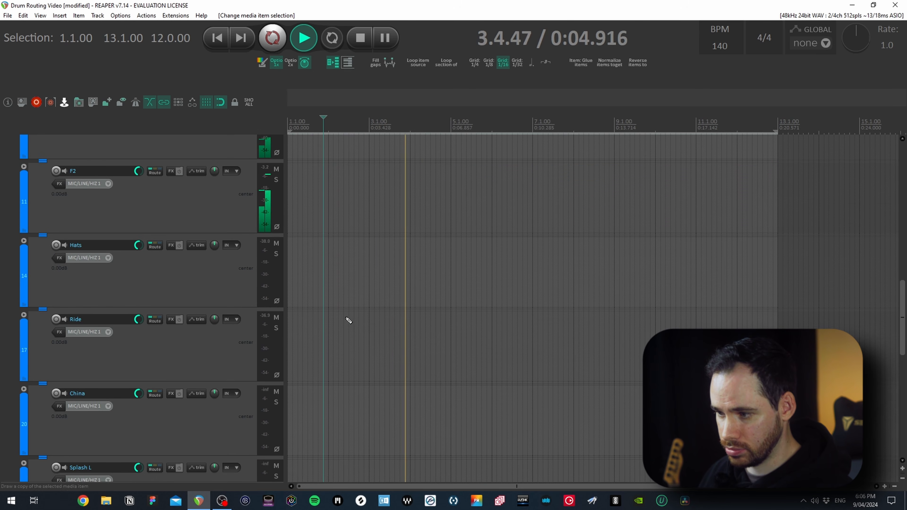
drag(905, 282, 904, 146)
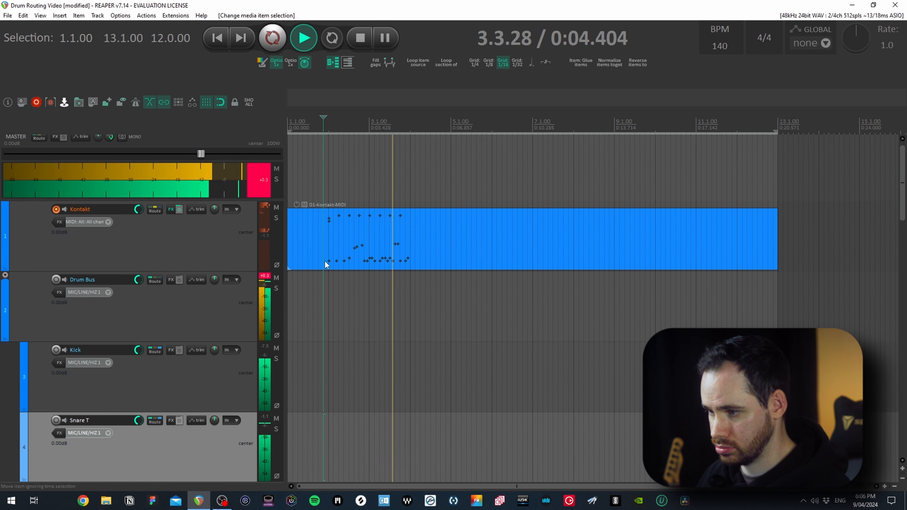
key(space)
scroll(499, 223, down, 3)
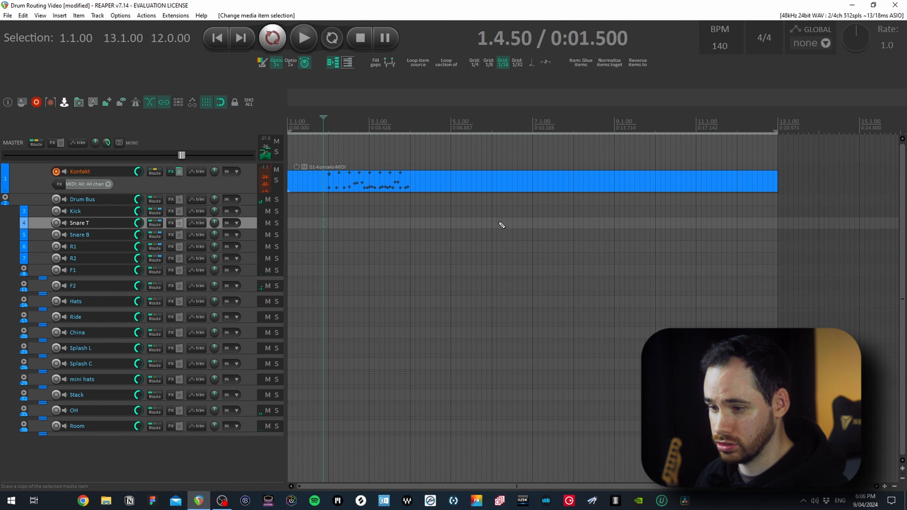